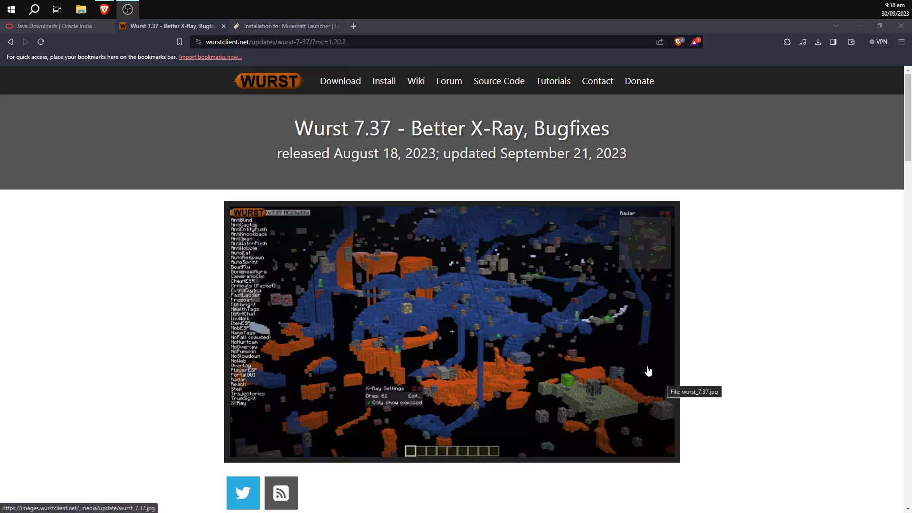
# Save the Fabric installer 0.11.2 for Windows from fabricmc.net to the desktop.
pyautogui.click(298, 31)
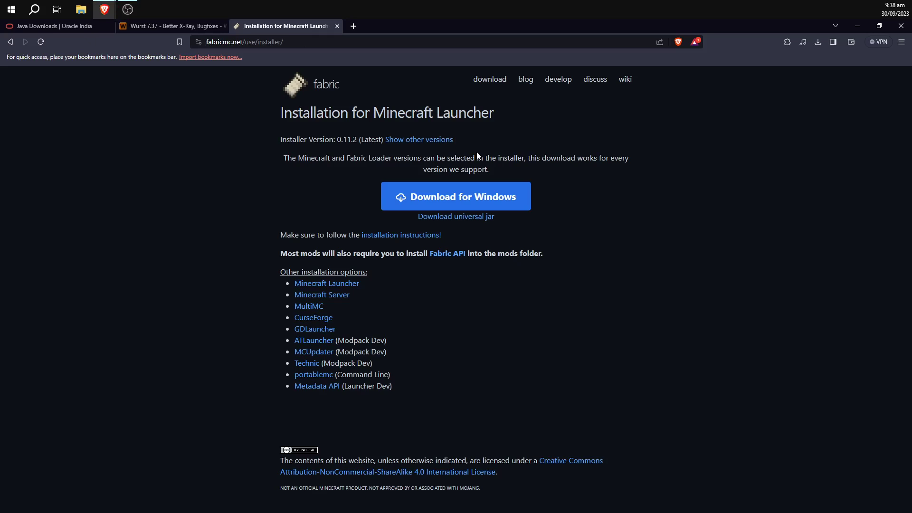
pyautogui.click(432, 196)
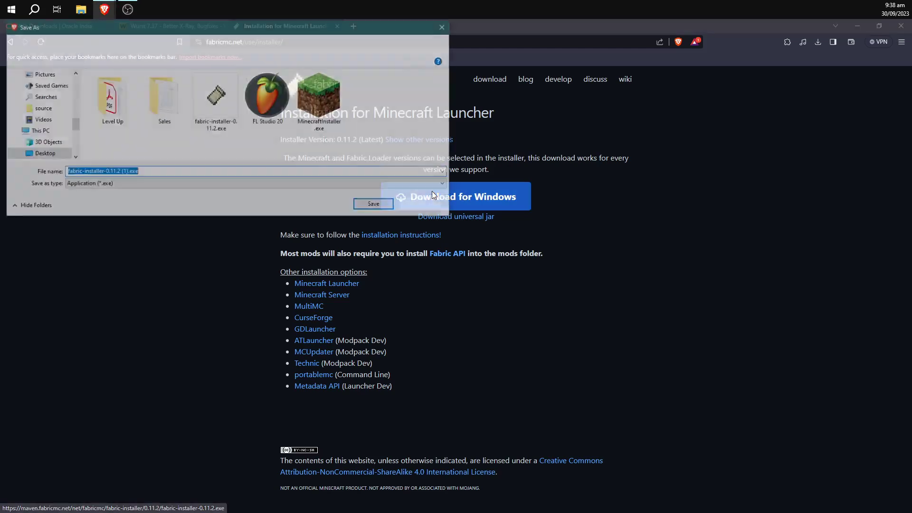
pyautogui.click(373, 204)
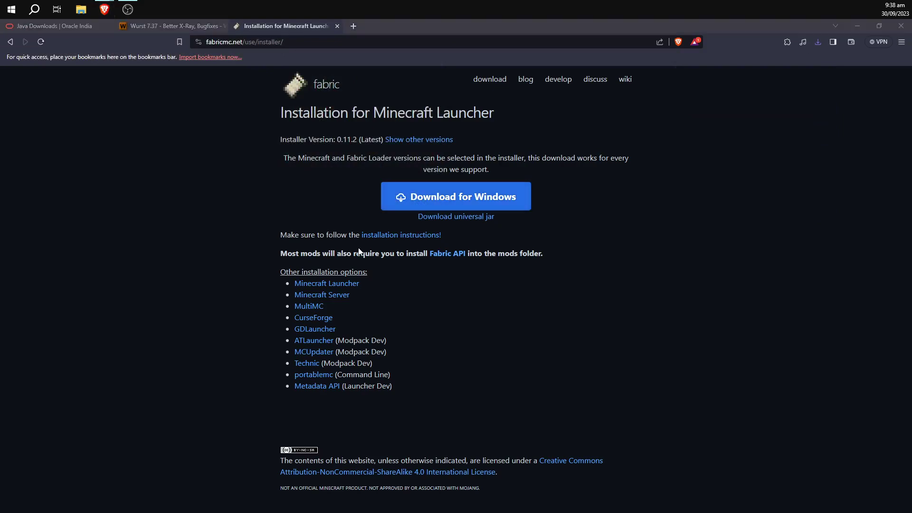
# Save the Wurst Client v7.37 MC1.20.2 and Fabric API 0.89.0+1.20.2 jars to the desktop.
pyautogui.click(338, 27)
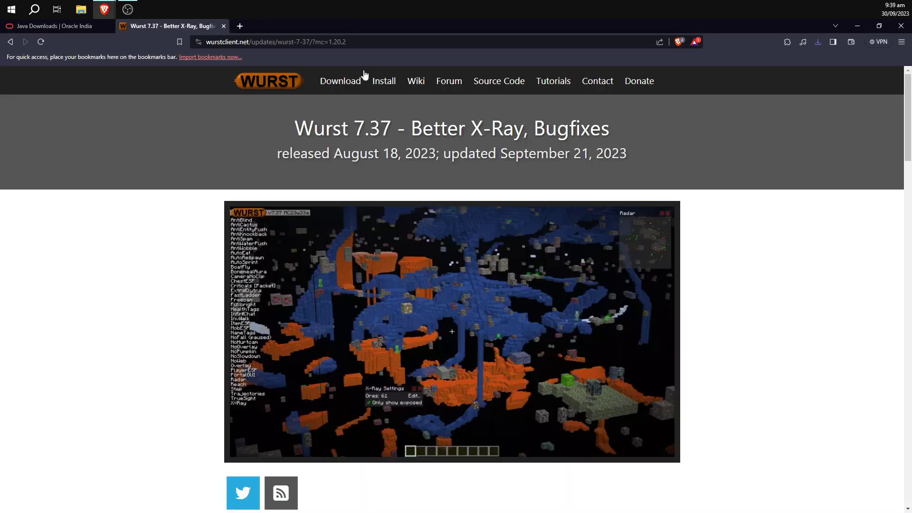
pyautogui.scroll(-6, 516, 317)
pyautogui.scroll(-3, 516, 317)
pyautogui.scroll(10, 516, 314)
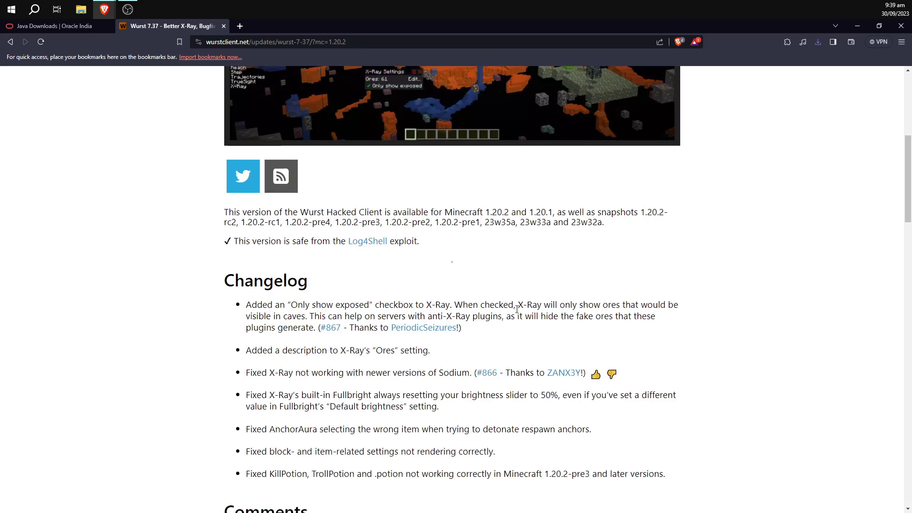
pyautogui.scroll(-15, 516, 312)
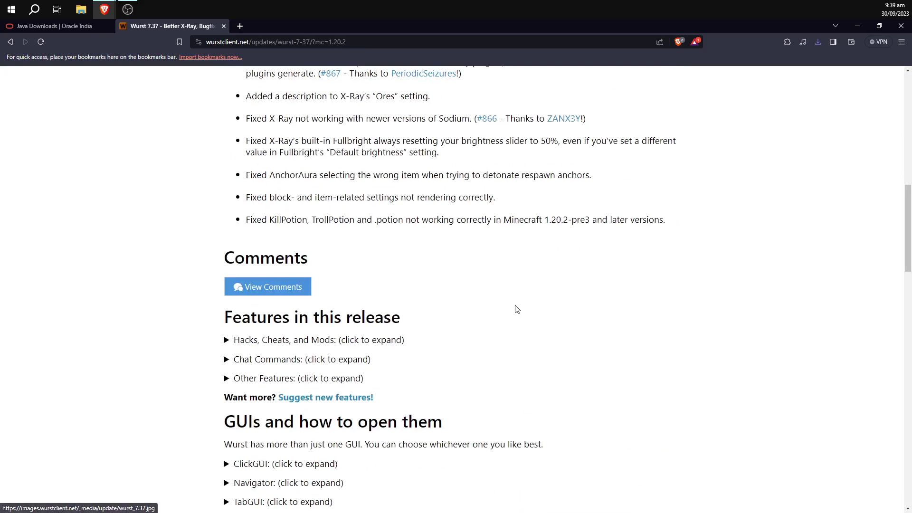
pyautogui.scroll(-3, 518, 308)
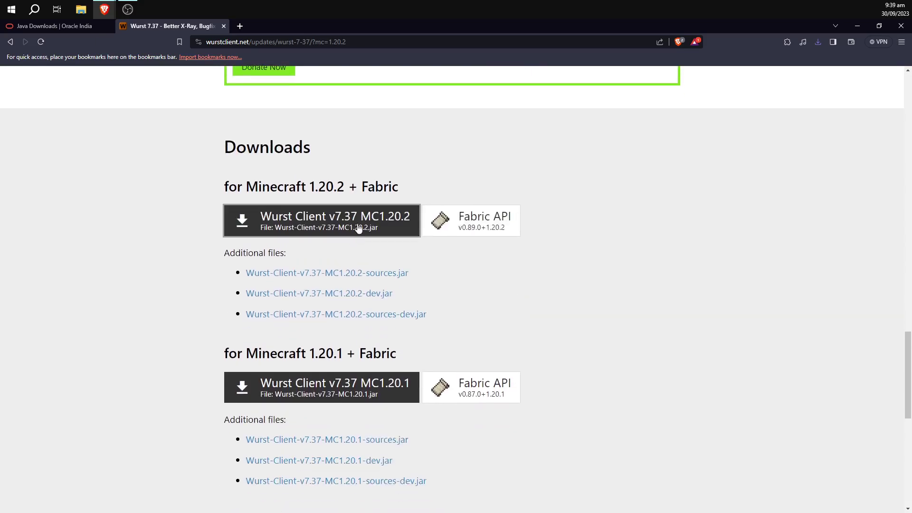
pyautogui.rightClick(401, 220)
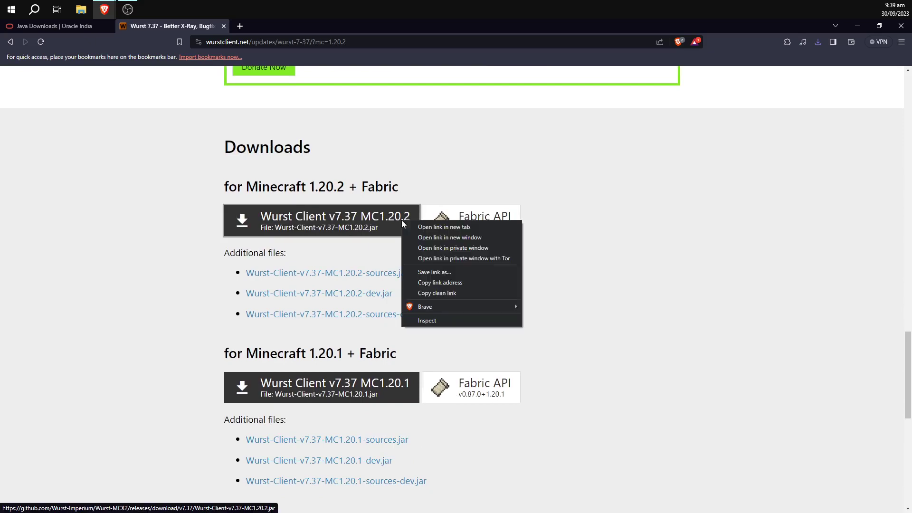
pyautogui.click(441, 227)
pyautogui.rightClick(469, 215)
pyautogui.click(487, 221)
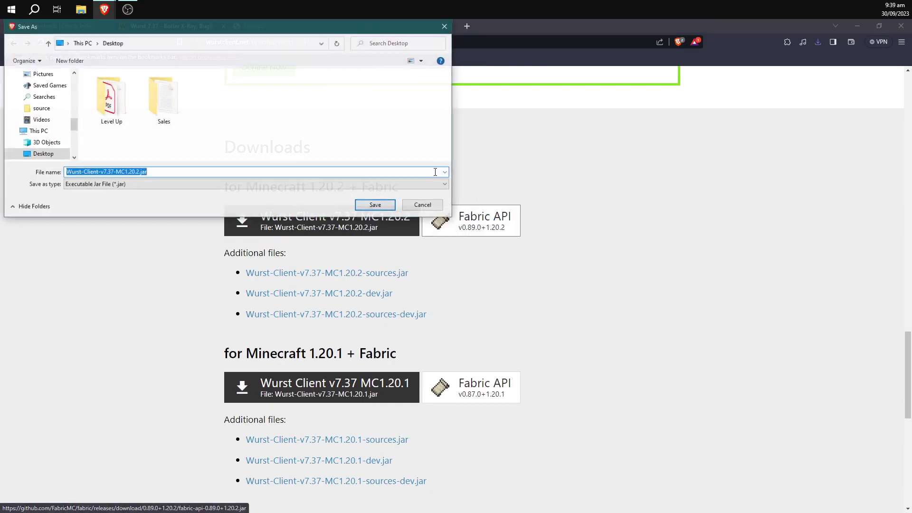
pyautogui.click(383, 207)
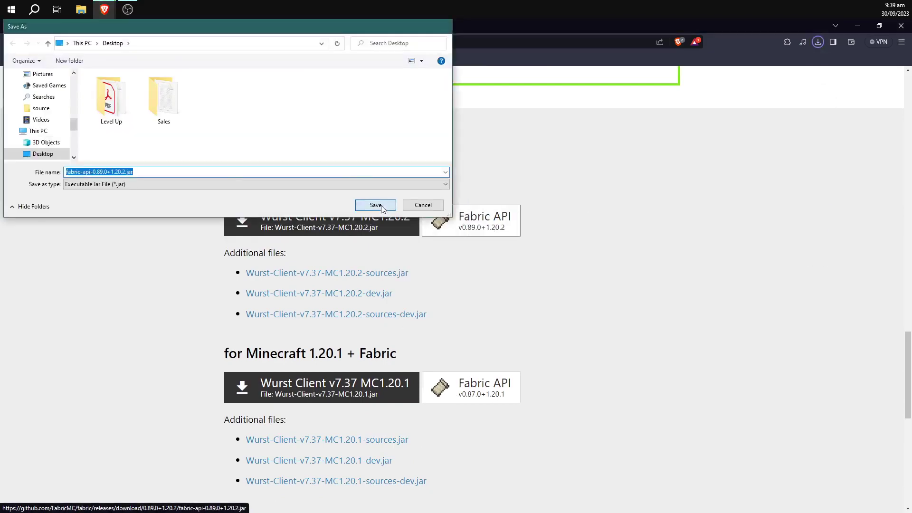
pyautogui.click(376, 204)
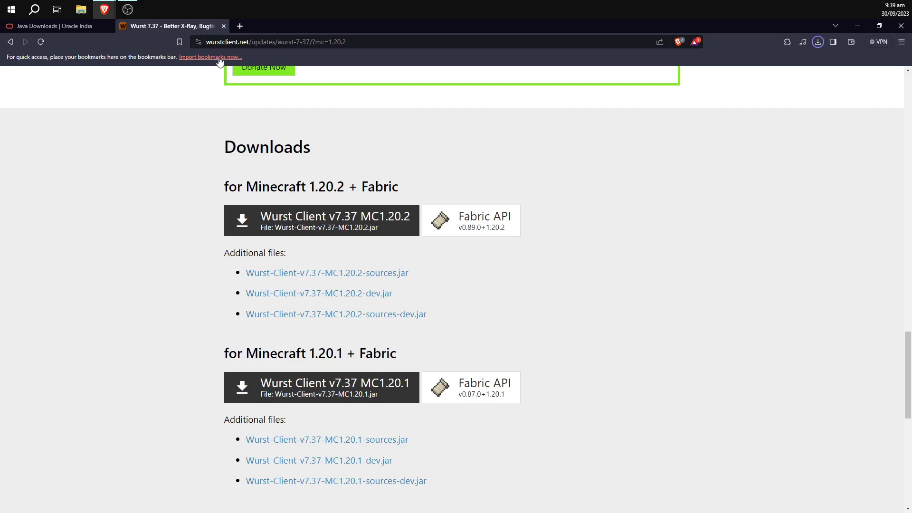
# Save Oracle's JDK 21 Windows x64 MSI installer to the desktop.
pyautogui.click(223, 27)
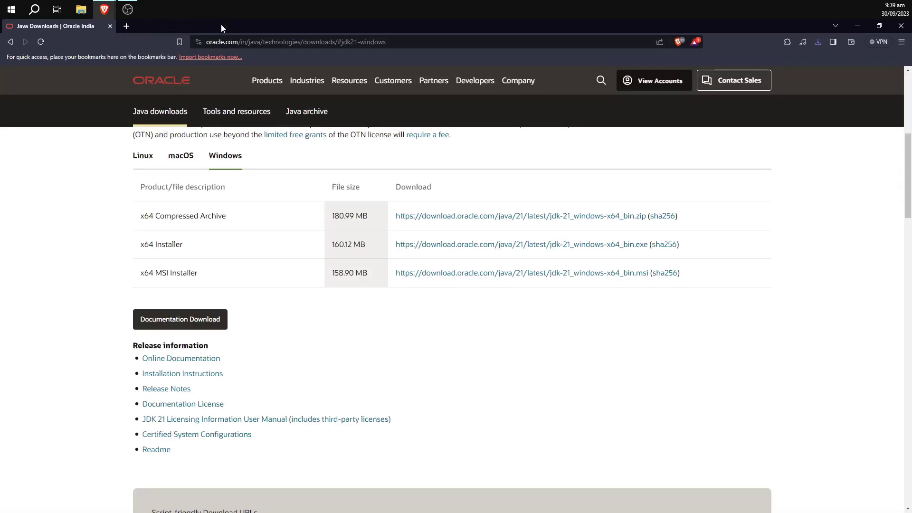
pyautogui.click(466, 275)
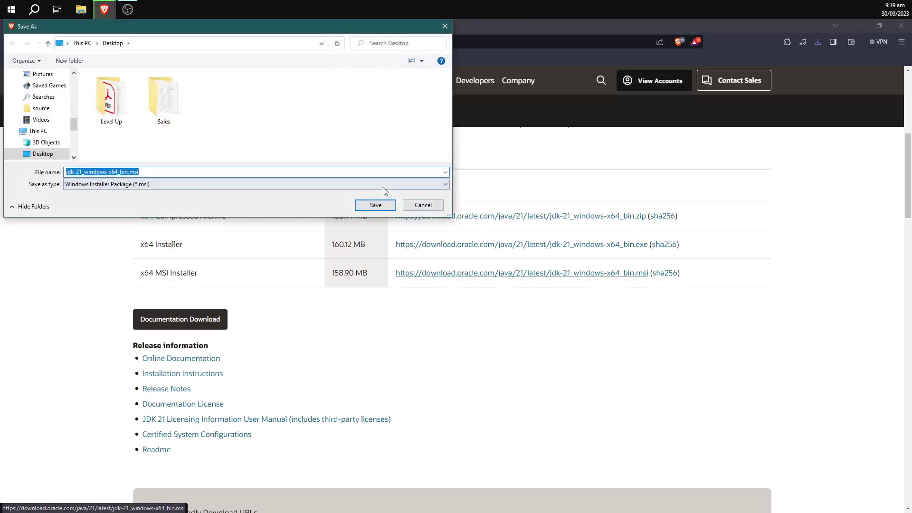
pyautogui.click(376, 206)
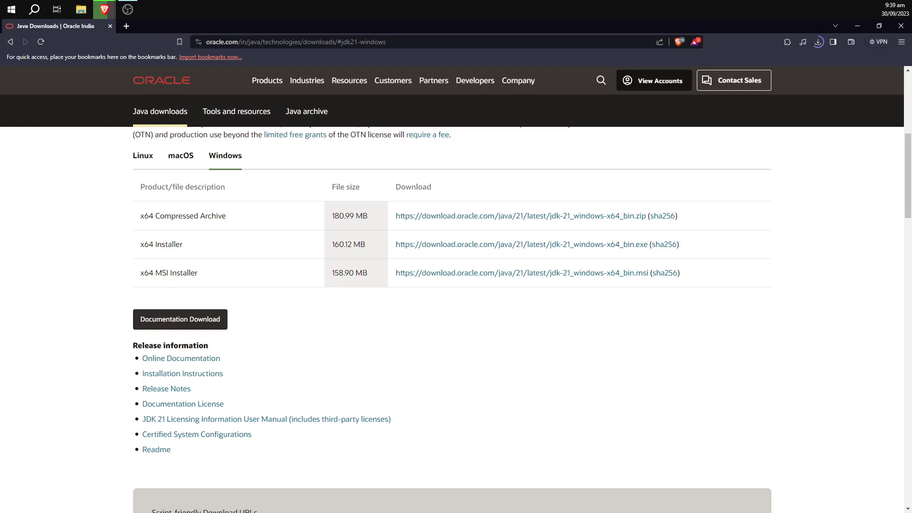
# Drag the JDK 21 MSI installer off the desktop, leaving the Fabric installer selected.
pyautogui.press('super+d')
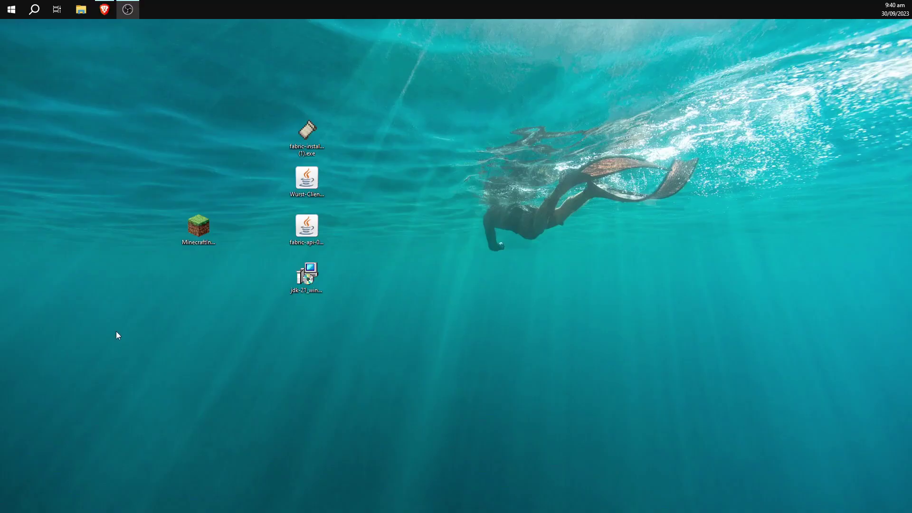
pyautogui.click(314, 273)
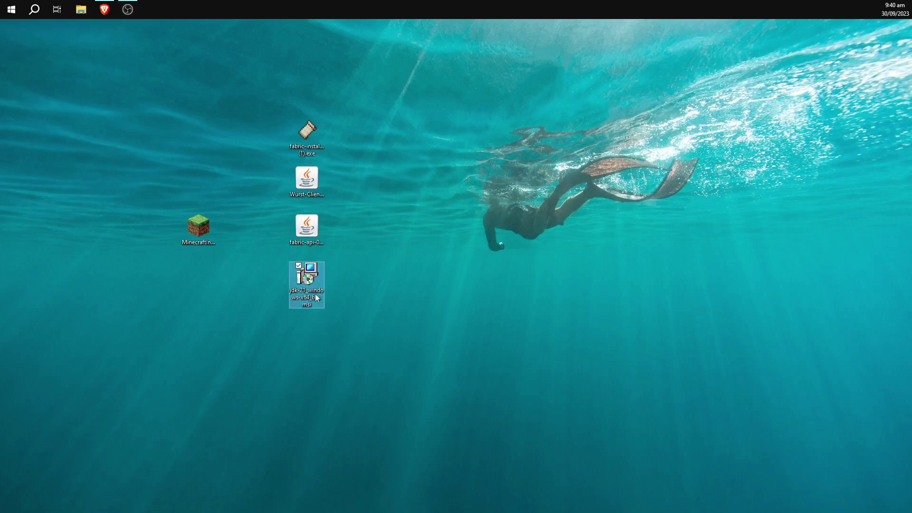
pyautogui.moveTo(305, 291); pyautogui.dragTo(233, 339)
pyautogui.click(284, 326)
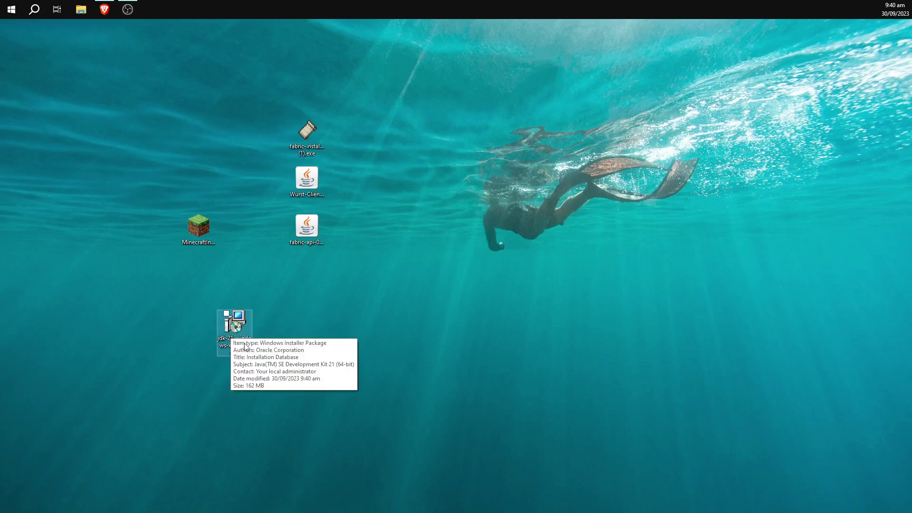
pyautogui.moveTo(221, 326); pyautogui.dragTo(9, 40)
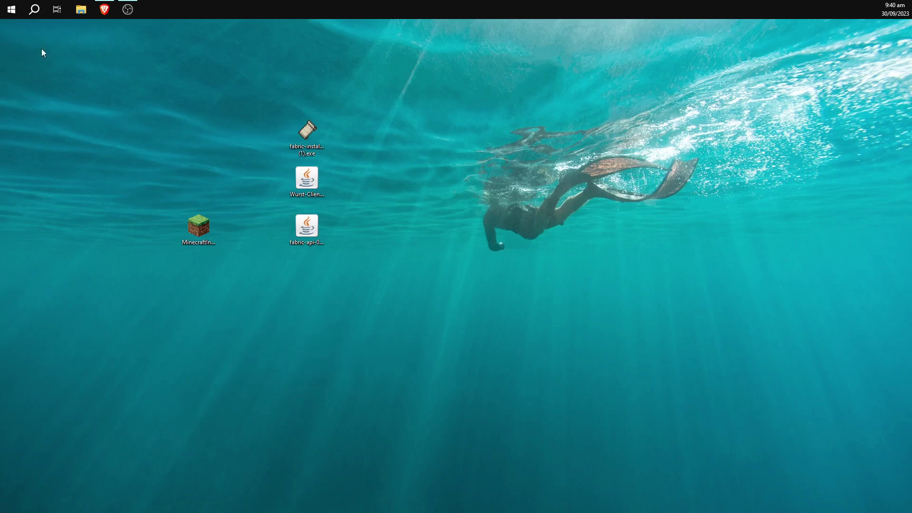
pyautogui.click(308, 137)
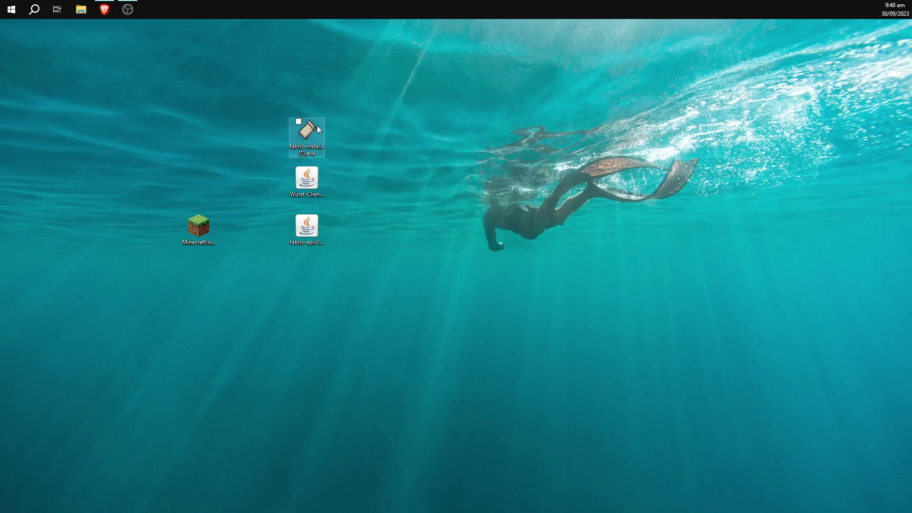
# Run the Fabric installer for Minecraft 1.20.2 with Create profile on, confirm success, and close it.
pyautogui.doubleClick(308, 138)
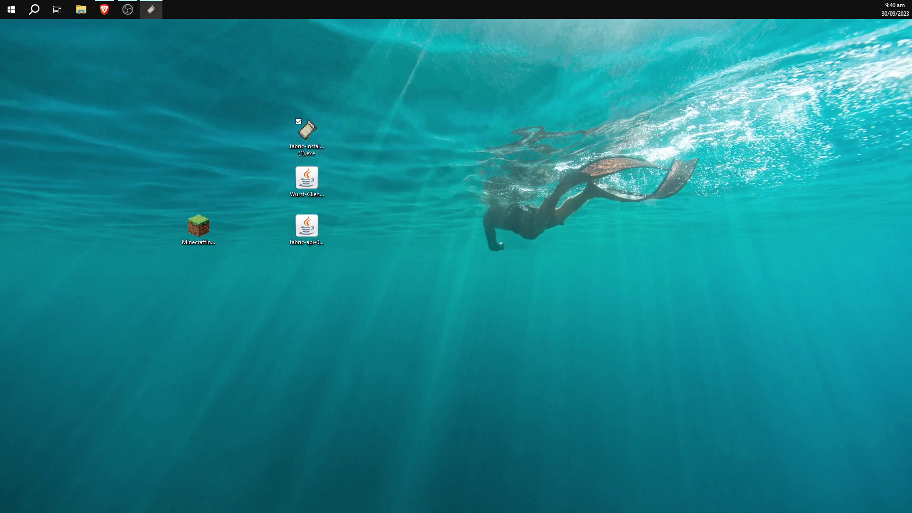
pyautogui.moveTo(352, 149); pyautogui.dragTo(473, 131)
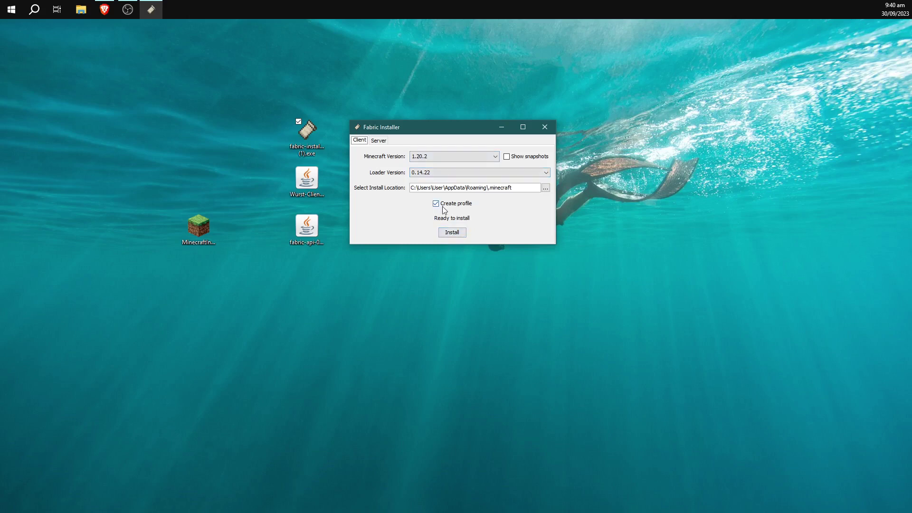
pyautogui.click(456, 232)
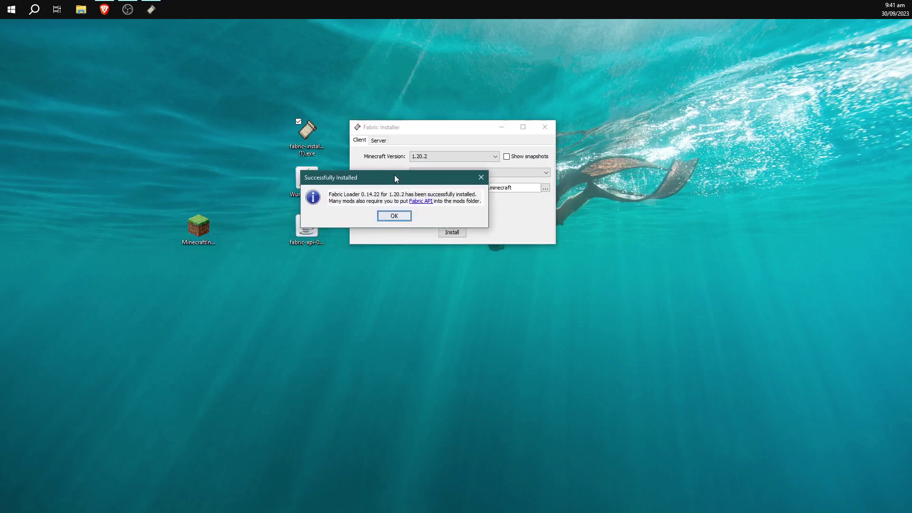
pyautogui.click(393, 273)
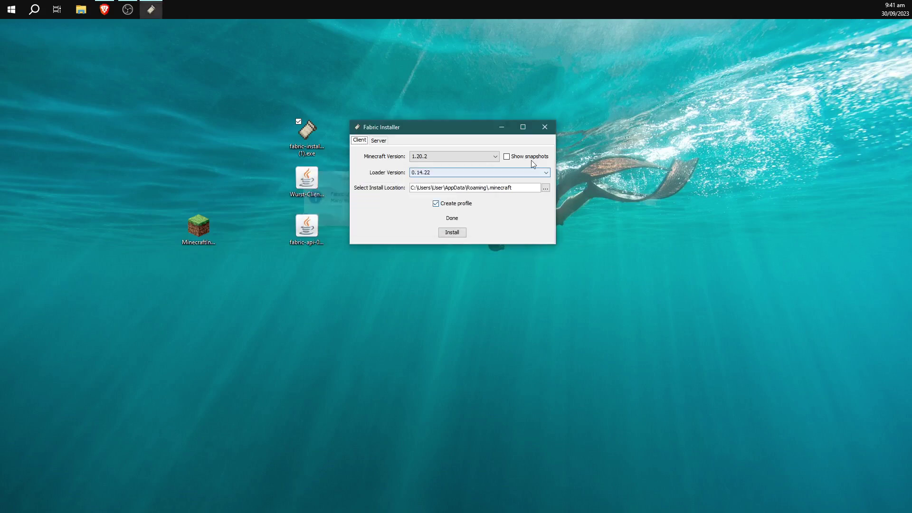
pyautogui.click(545, 127)
# Delete the Fabric installer from the desktop and open %appdata% through the Run dialog.
pyautogui.moveTo(323, 122); pyautogui.dragTo(325, 123)
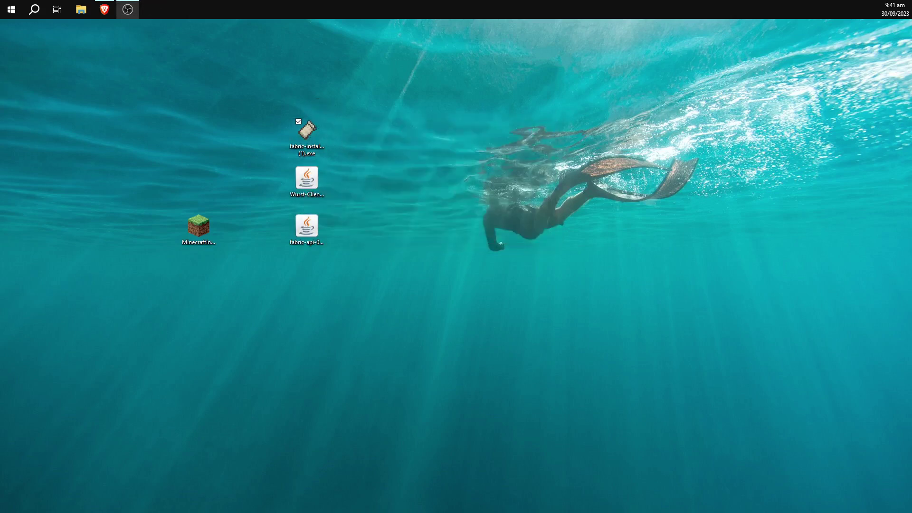
pyautogui.press('Delete')
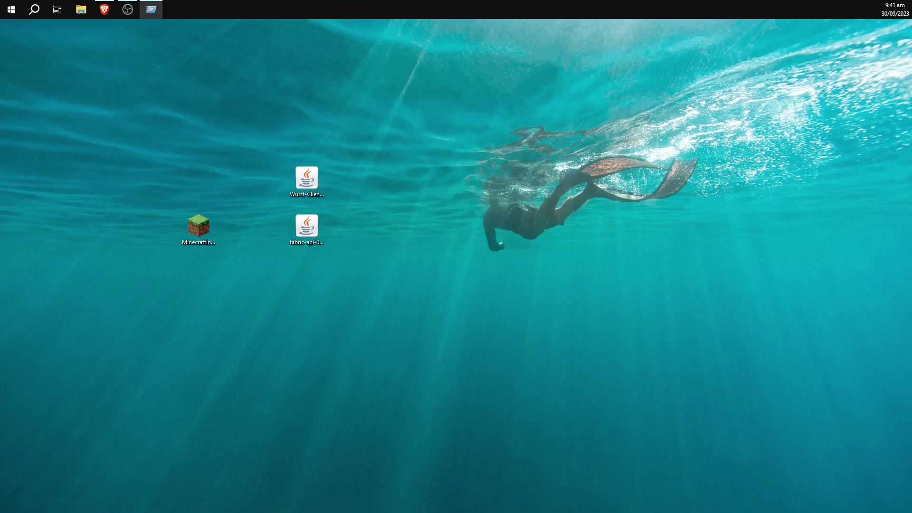
pyautogui.moveTo(257, 187); pyautogui.dragTo(414, 102)
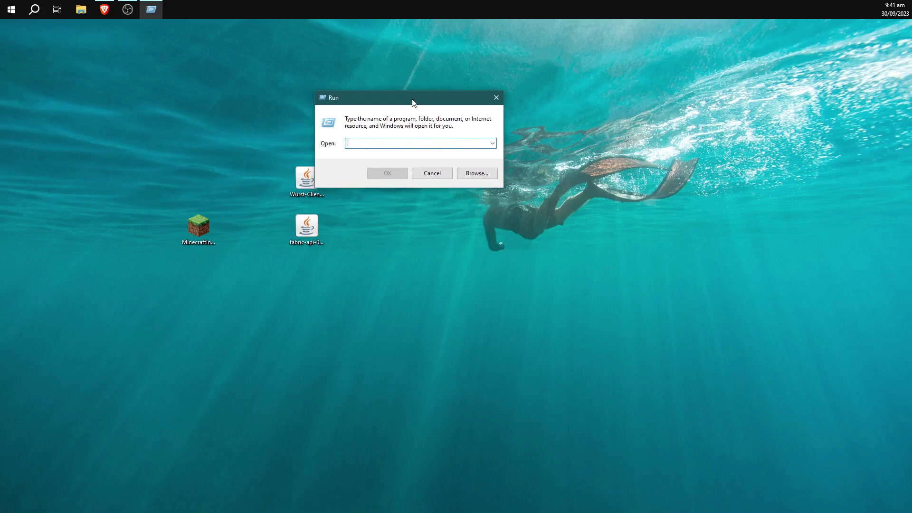
pyautogui.write('%appdat')
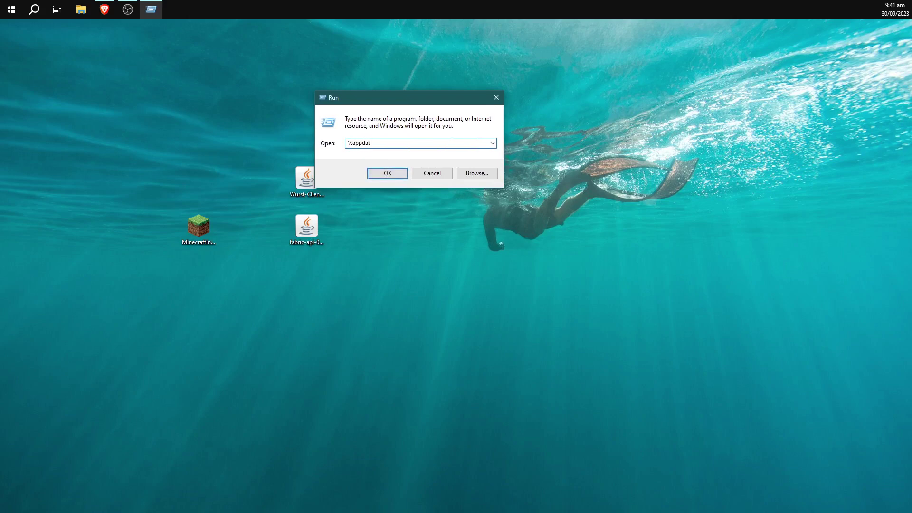
pyautogui.write('a%')
pyautogui.press('Return')
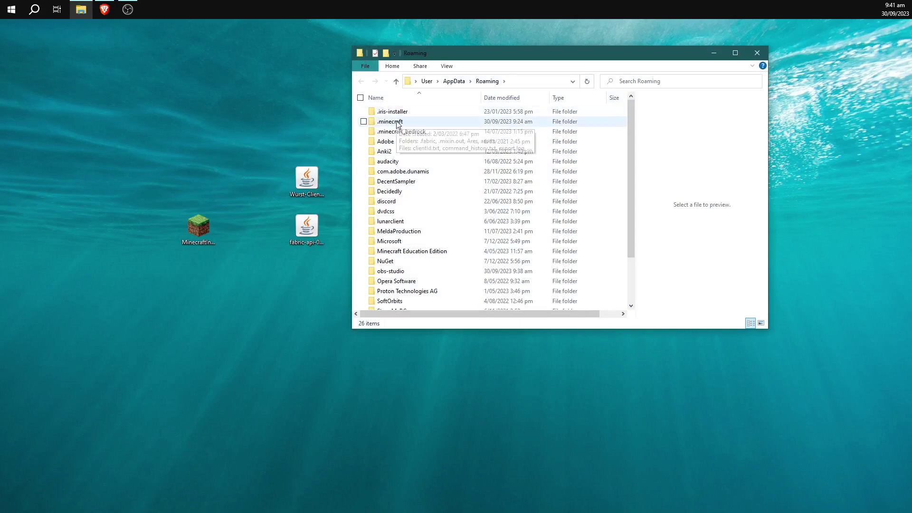
# Replace the old JARs in .minecraft\mods with the desktop Wurst-Client v7.37 and fabric-api 0.89.0 JARs.
pyautogui.doubleClick(397, 123)
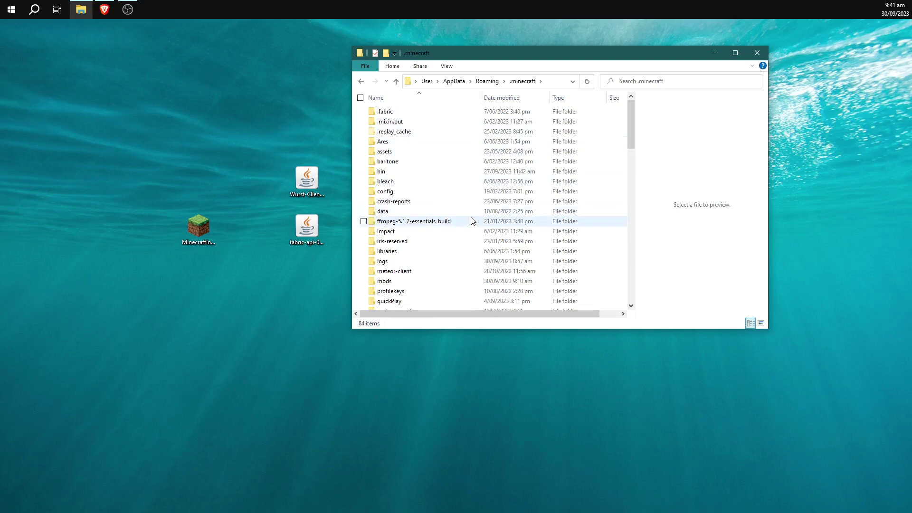
pyautogui.scroll(-3, 456, 223)
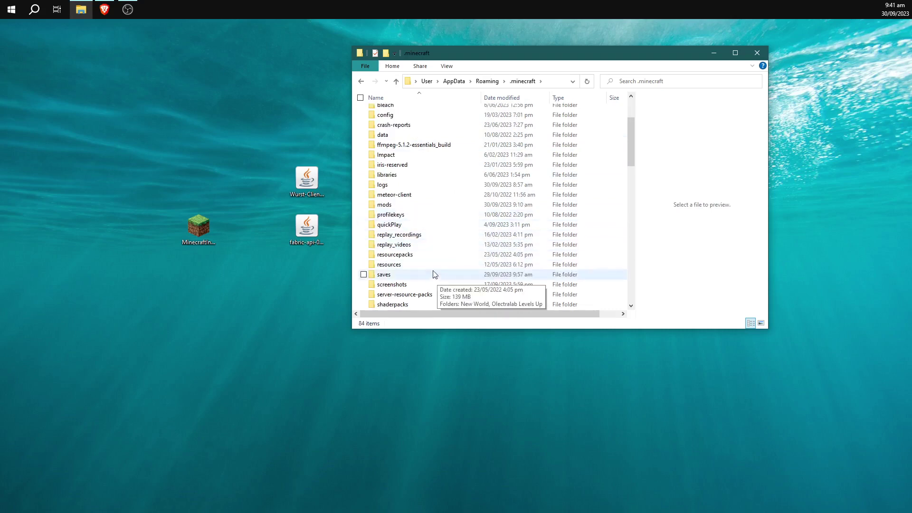
pyautogui.click(390, 207)
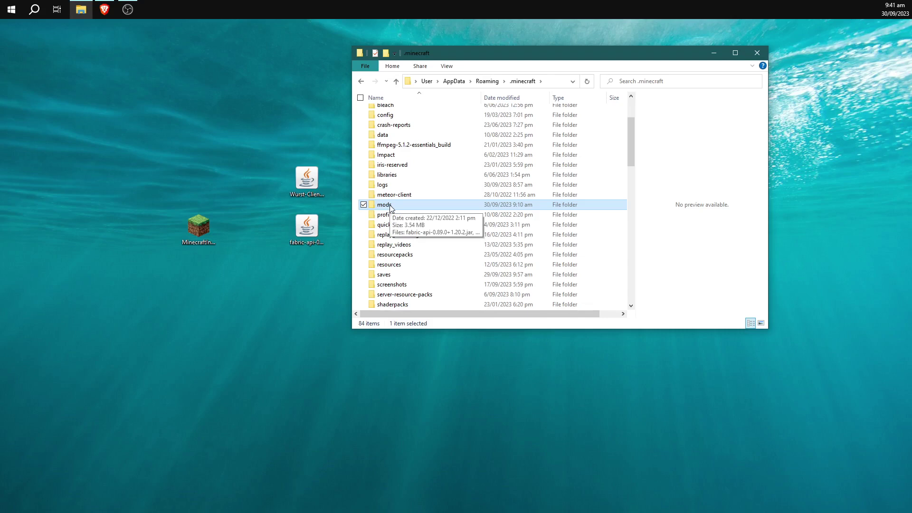
pyautogui.doubleClick(390, 208)
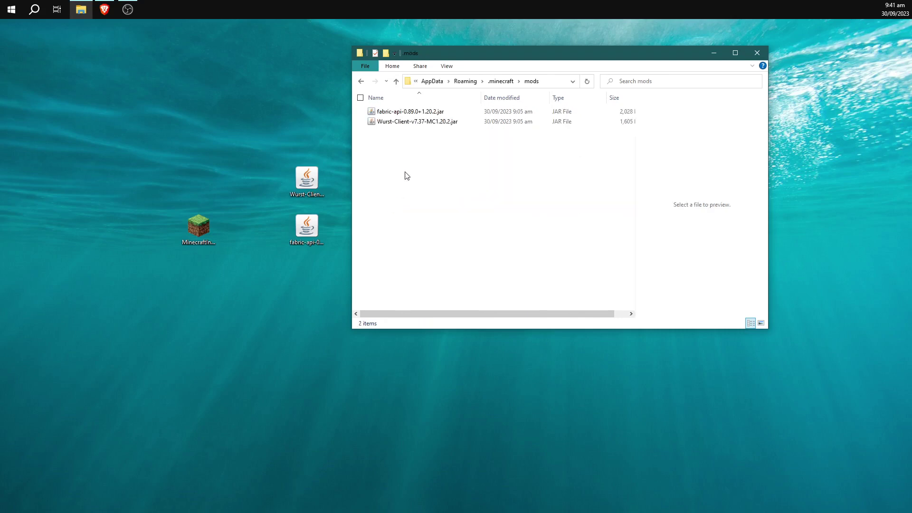
pyautogui.moveTo(407, 169); pyautogui.dragTo(200, 199)
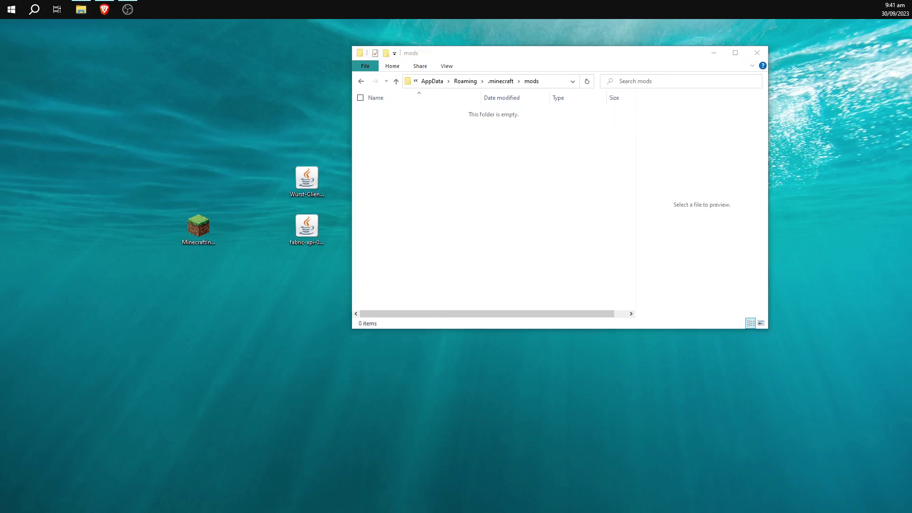
pyautogui.moveTo(264, 155); pyautogui.dragTo(313, 228)
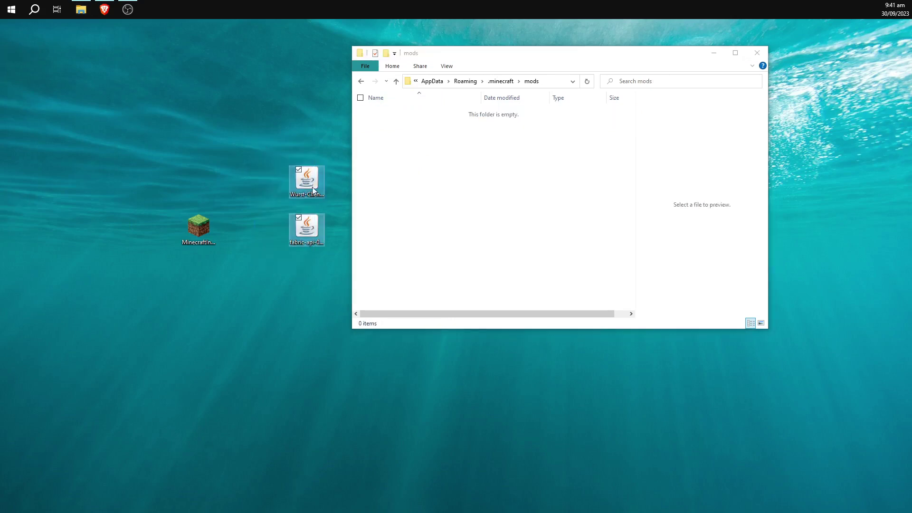
pyautogui.moveTo(303, 184); pyautogui.dragTo(522, 156)
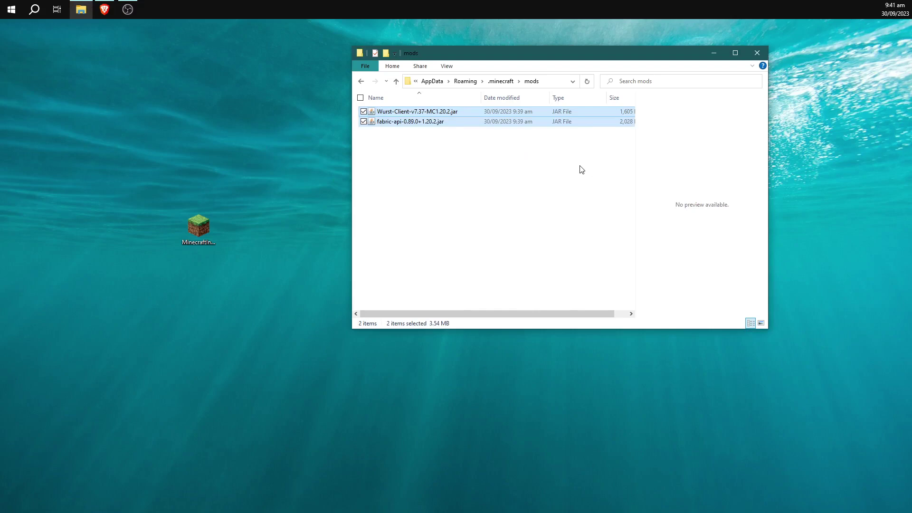
pyautogui.click(495, 146)
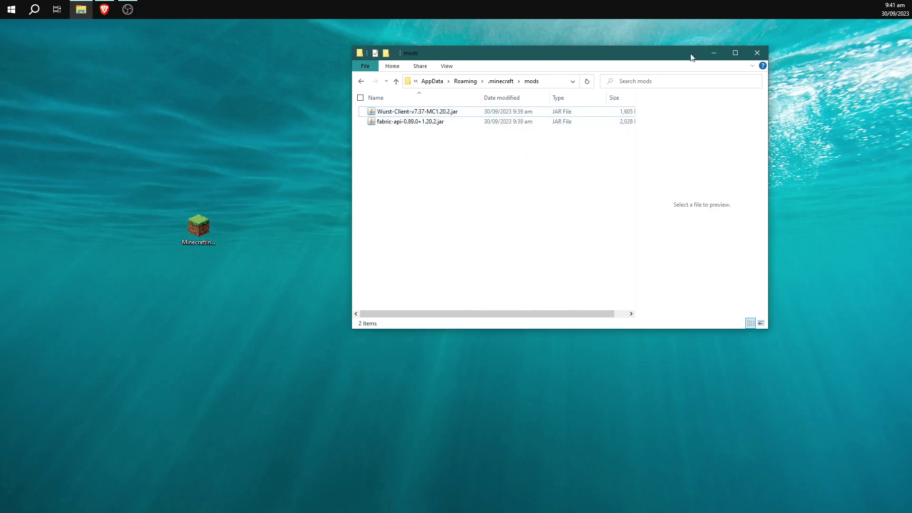
# Close the mods folder and launch Minecraft Launcher from the desktop shortcut.
pyautogui.click(758, 54)
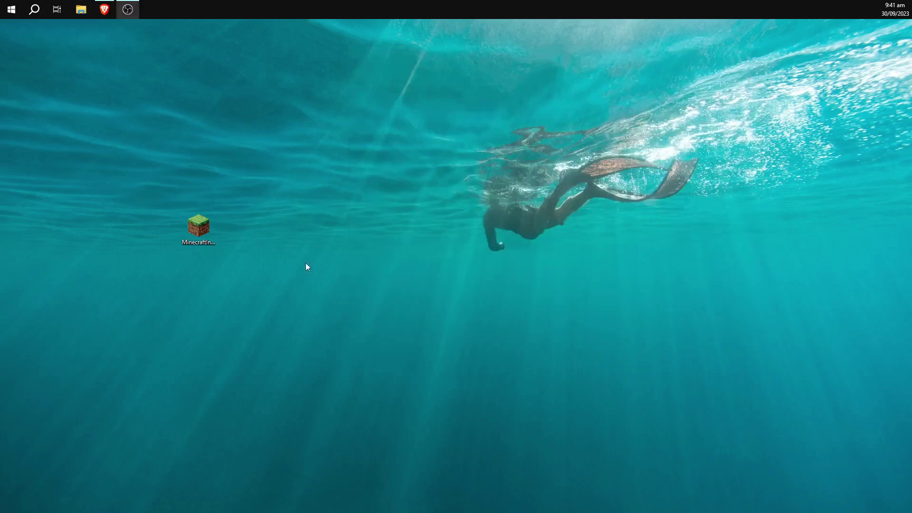
pyautogui.doubleClick(205, 236)
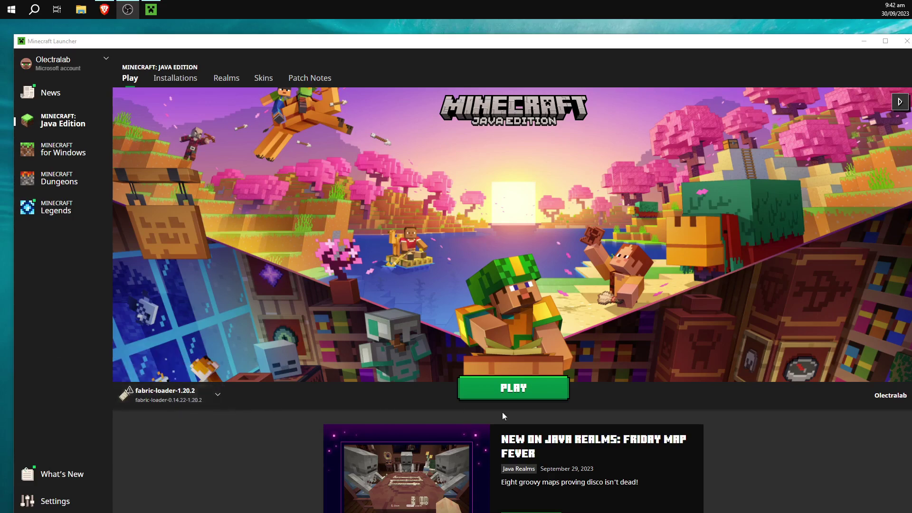
# Play the fabric-loader-1.20.2 installation despite the modded warning, then open Singleplayer.
pyautogui.click(523, 389)
pyautogui.click(572, 337)
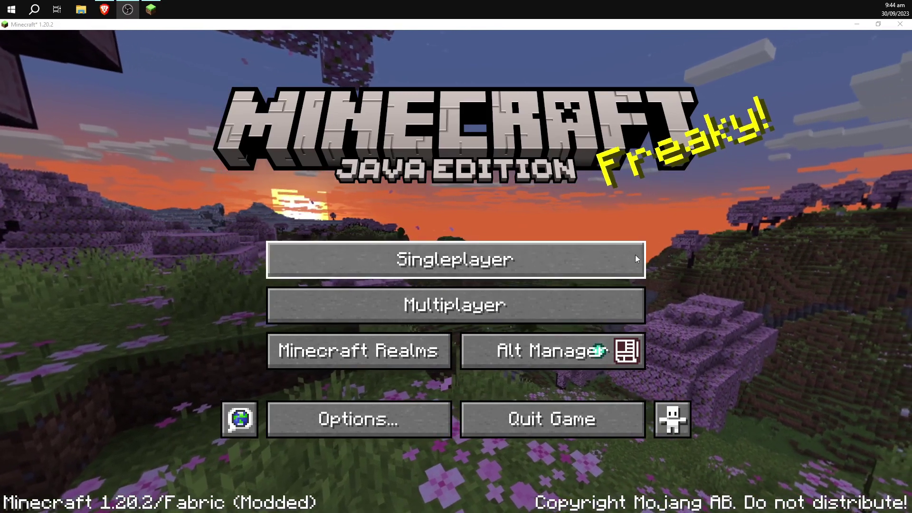
pyautogui.click(558, 263)
pyautogui.click(558, 263)
# Select and load the New World save.
pyautogui.click(415, 150)
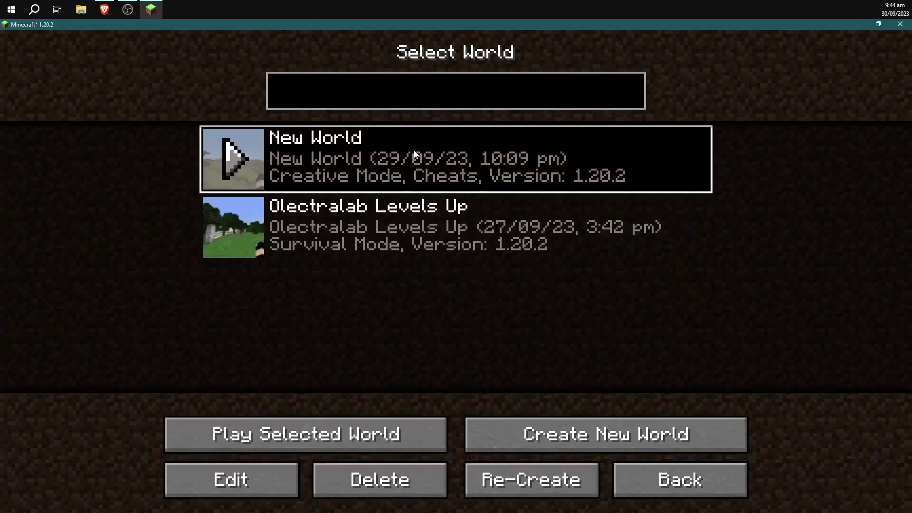
pyautogui.click(414, 150)
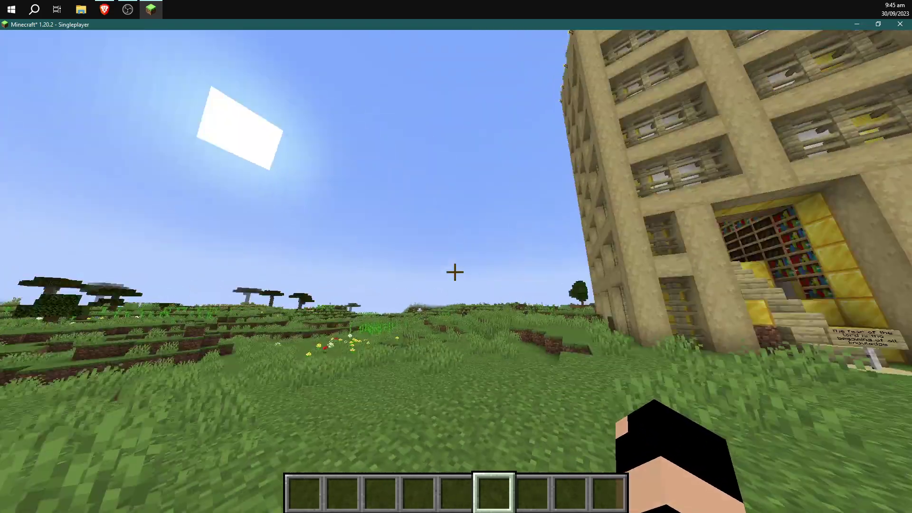
# Walk past the sandstone tower across the grassland, then step back to view it.
pyautogui.press('w')
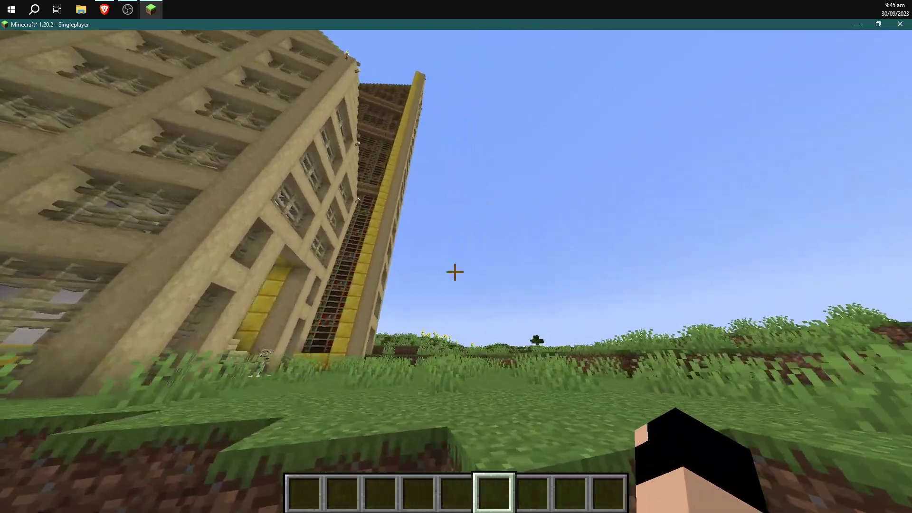
pyautogui.press('w')
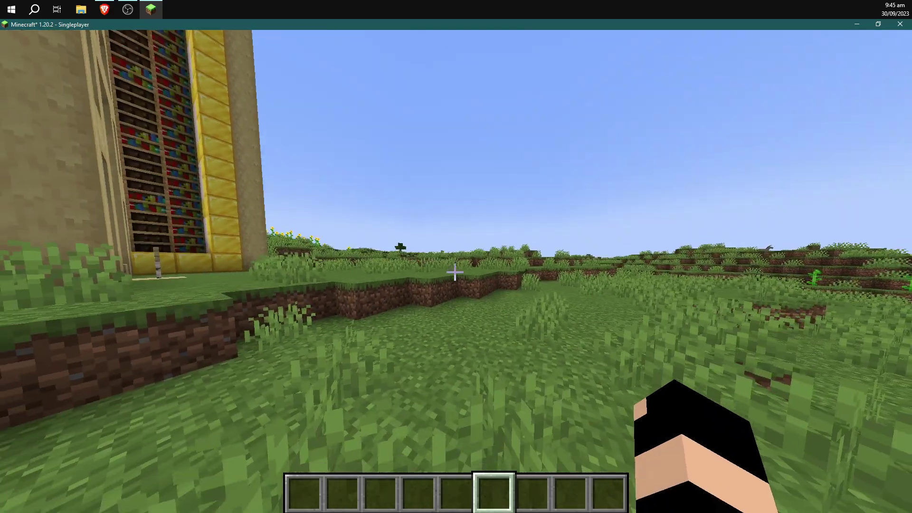
pyautogui.press('w')
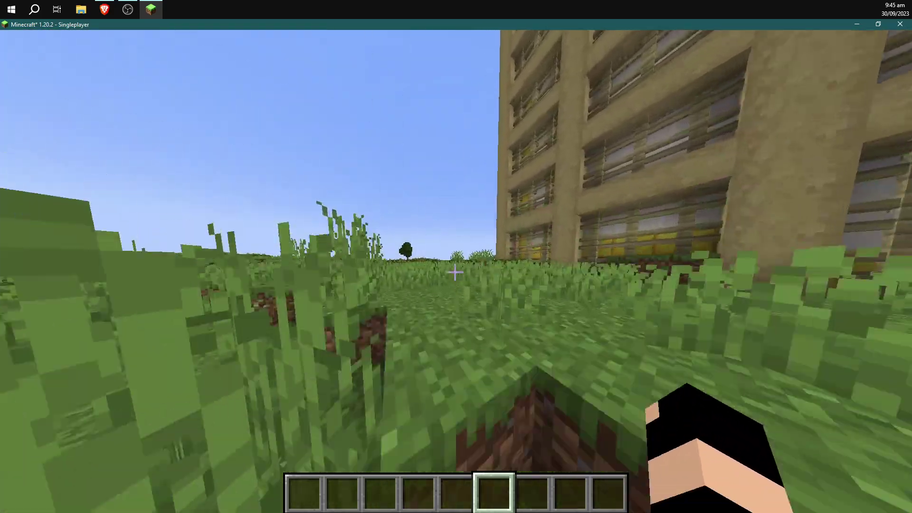
pyautogui.press('w')
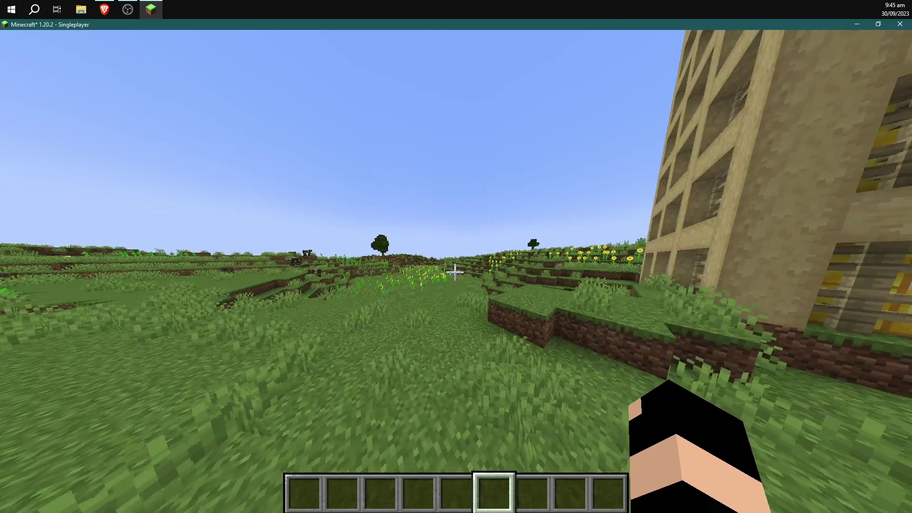
pyautogui.press('s')
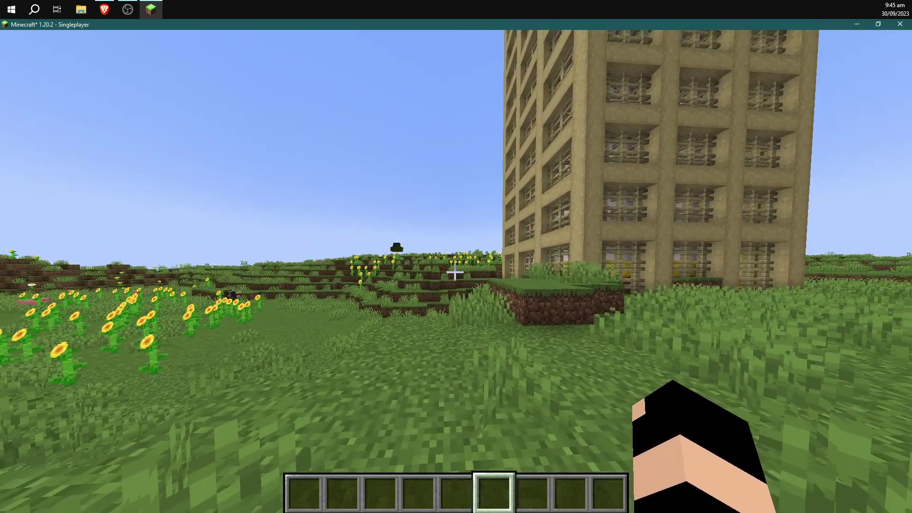
# Back up from the tower and open and close the Wurst hack panels, nudging UI Settings right.
pyautogui.press('s')
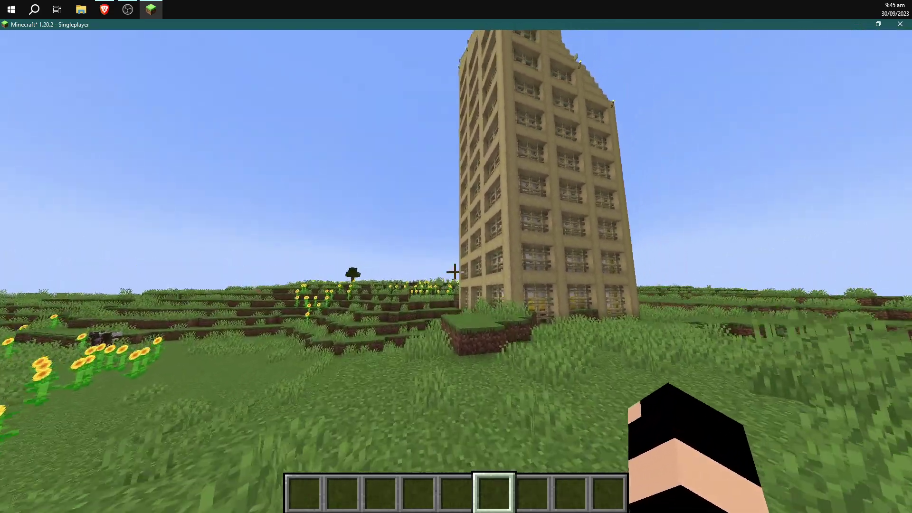
pyautogui.press('Control_R')
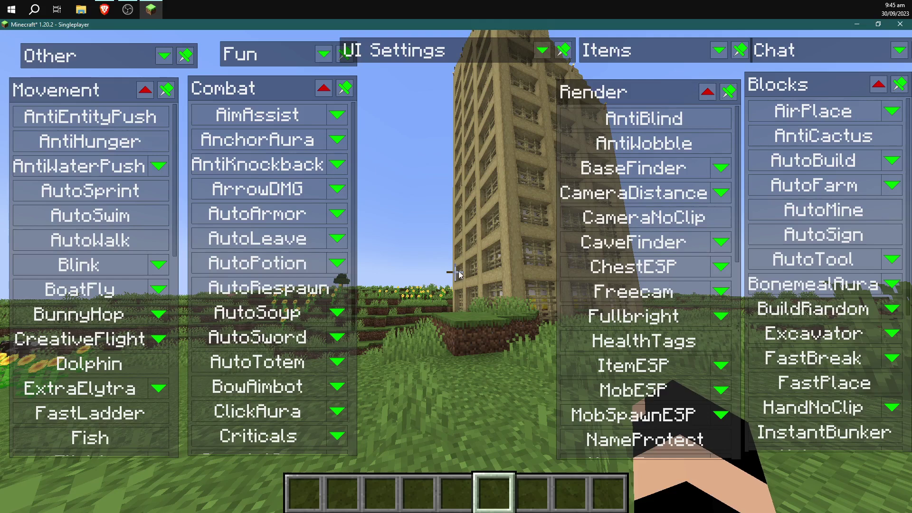
pyautogui.moveTo(439, 49); pyautogui.dragTo(457, 48)
pyautogui.press('Escape')
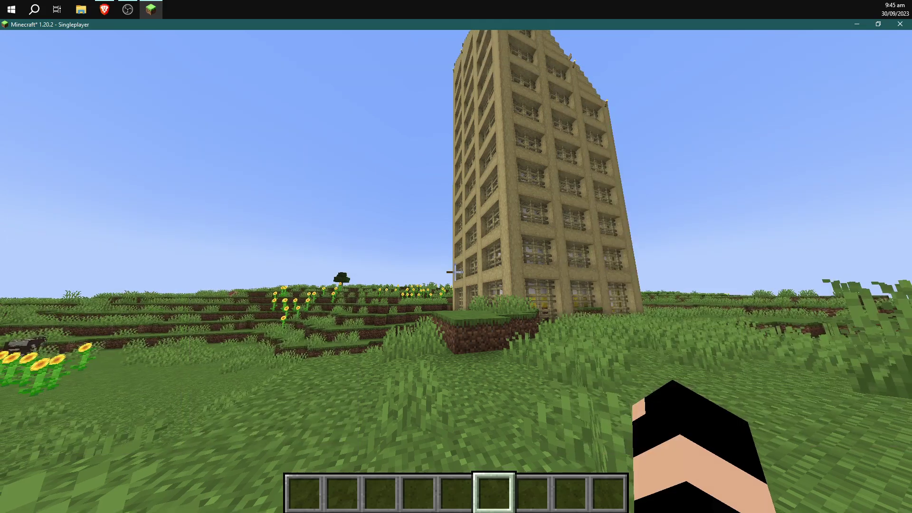
pyautogui.press('d')
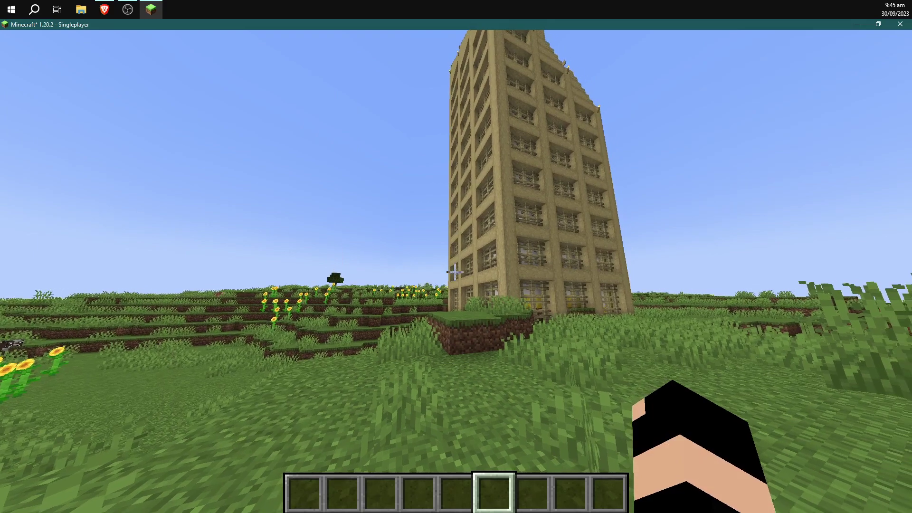
pyautogui.press('Shift_R')
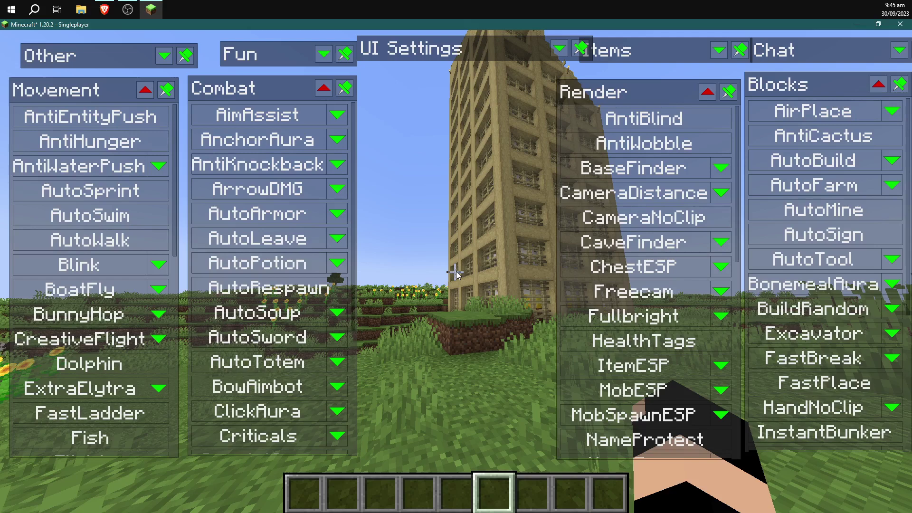
pyautogui.press('Escape')
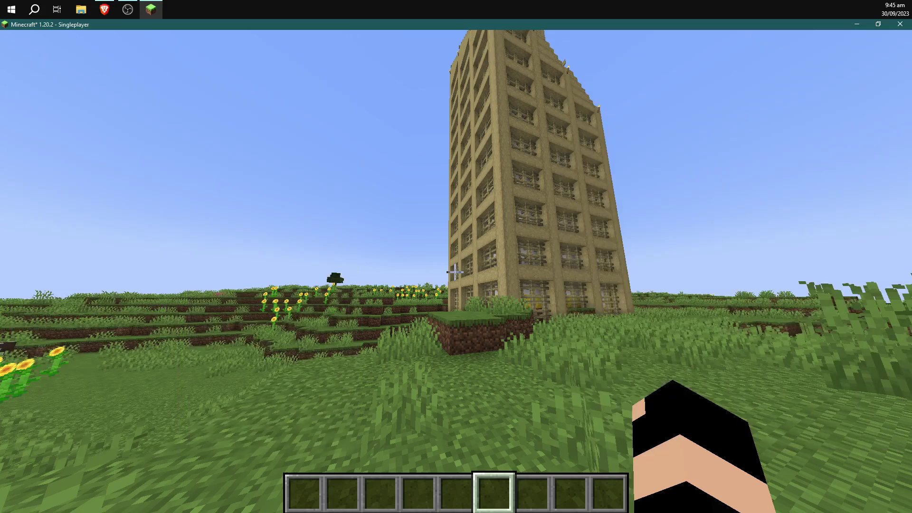
# Browse down the Navigator hack search list, then return to gameplay.
pyautogui.press('.')
pyautogui.scroll(-4, 446, 285)
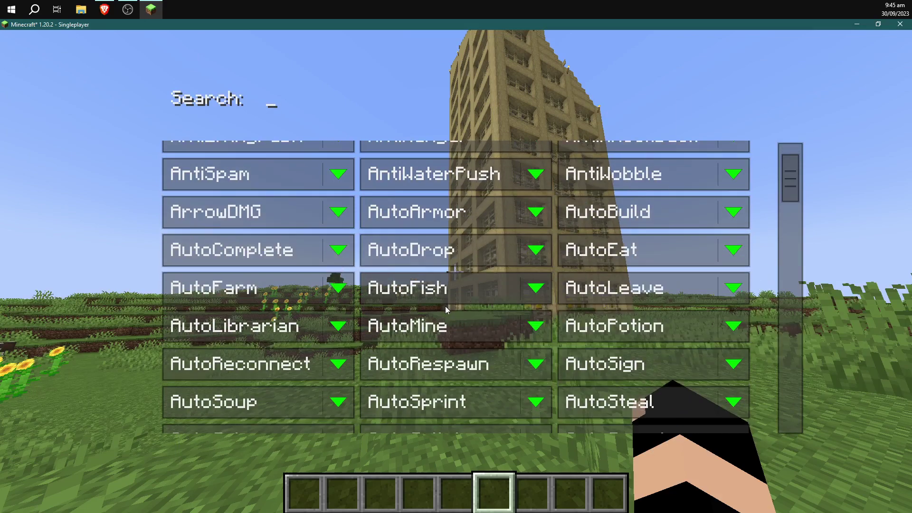
pyautogui.scroll(-1, 447, 309)
pyautogui.press('Escape')
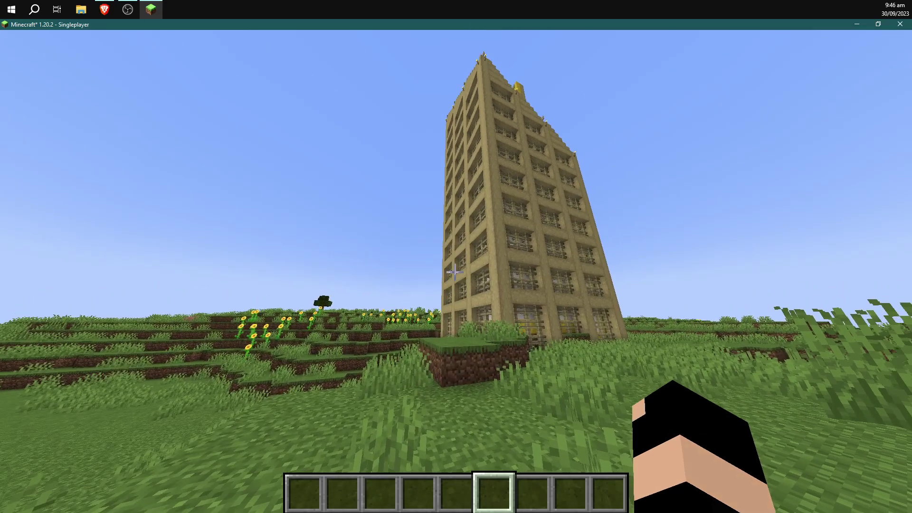
# In the ClickGUI, toggle AimAssist and AnchorAura on and off, enable AutoLeave, and move UI Settings down.
pyautogui.press('Shift_R')
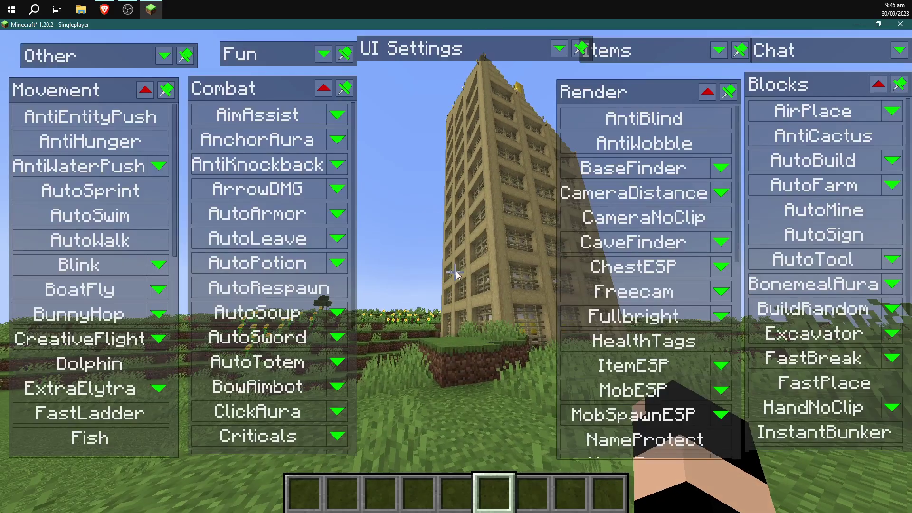
pyautogui.click(274, 118)
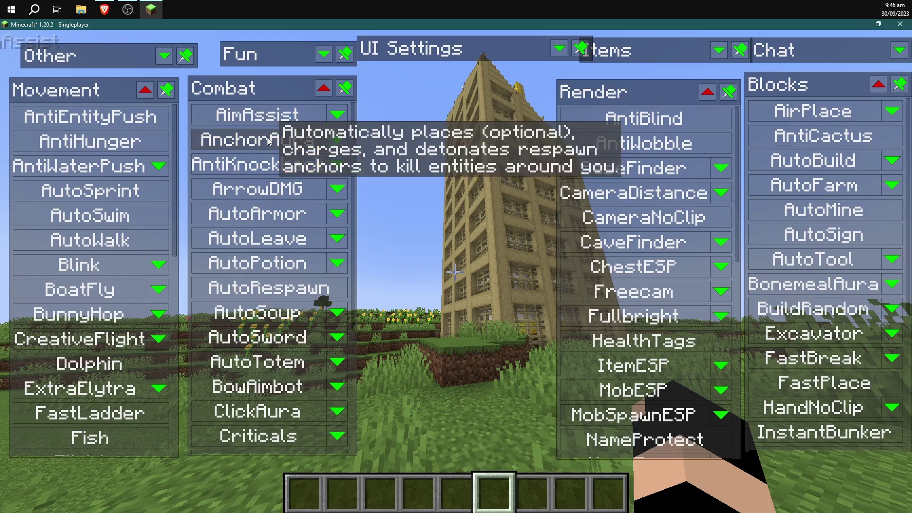
pyautogui.click(272, 142)
pyautogui.click(273, 143)
pyautogui.click(274, 116)
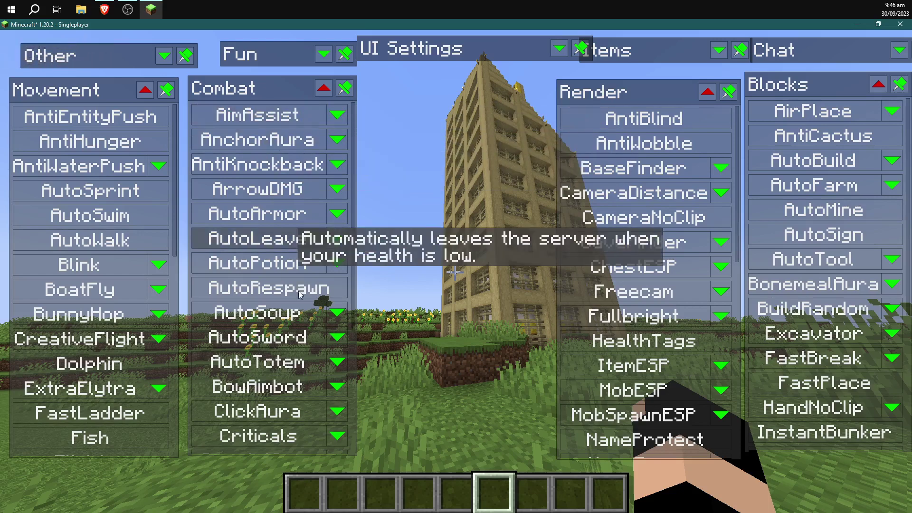
pyautogui.click(279, 243)
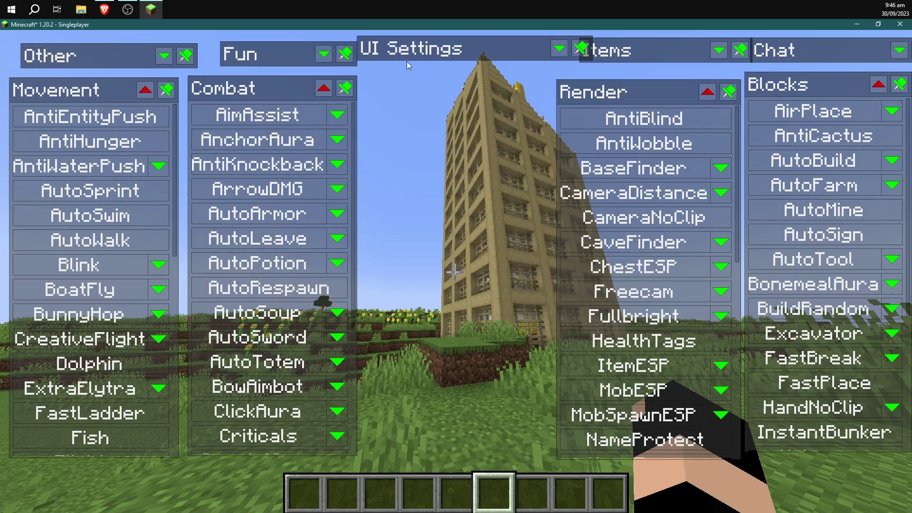
pyautogui.moveTo(471, 57); pyautogui.dragTo(436, 92)
# Expand UI Settings and move Combat over Movement and Render over Blocks.
pyautogui.click(559, 111)
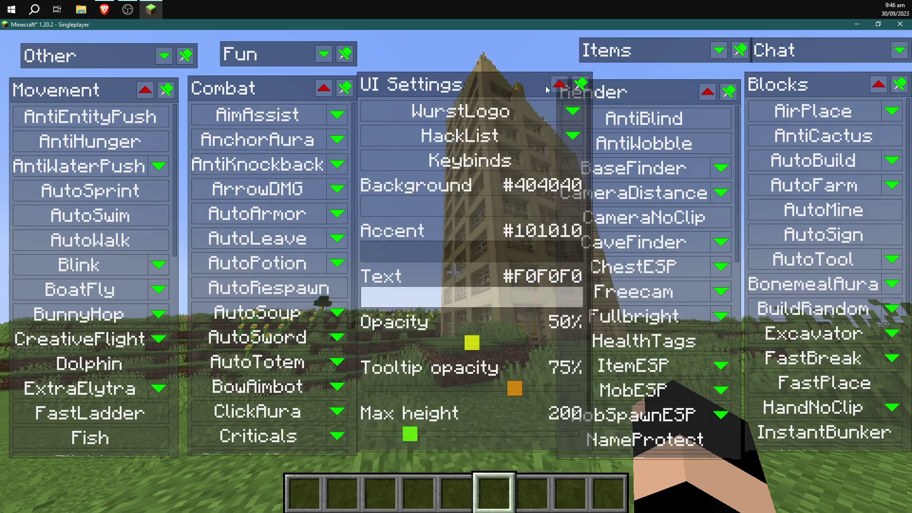
pyautogui.moveTo(287, 87); pyautogui.dragTo(166, 131)
pyautogui.moveTo(669, 94); pyautogui.dragTo(803, 117)
pyautogui.moveTo(472, 83)
pyautogui.mouseDown()
pyautogui.moveTo(489, 99)
pyautogui.moveTo(476, 101)
pyautogui.moveTo(486, 88)
pyautogui.mouseUp()
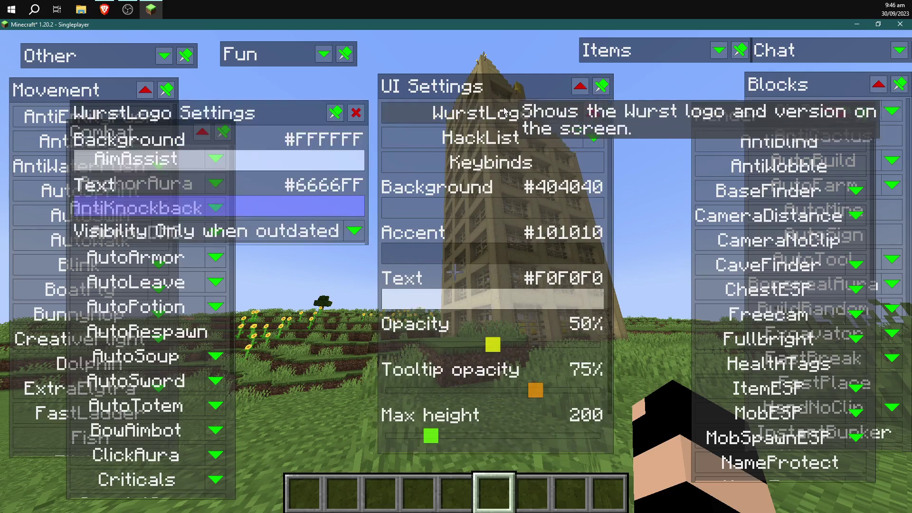
# Open the WurstLogo settings and try visibility Always, then Only when outdated.
pyautogui.click(405, 121)
pyautogui.moveTo(219, 113); pyautogui.dragTo(414, 158)
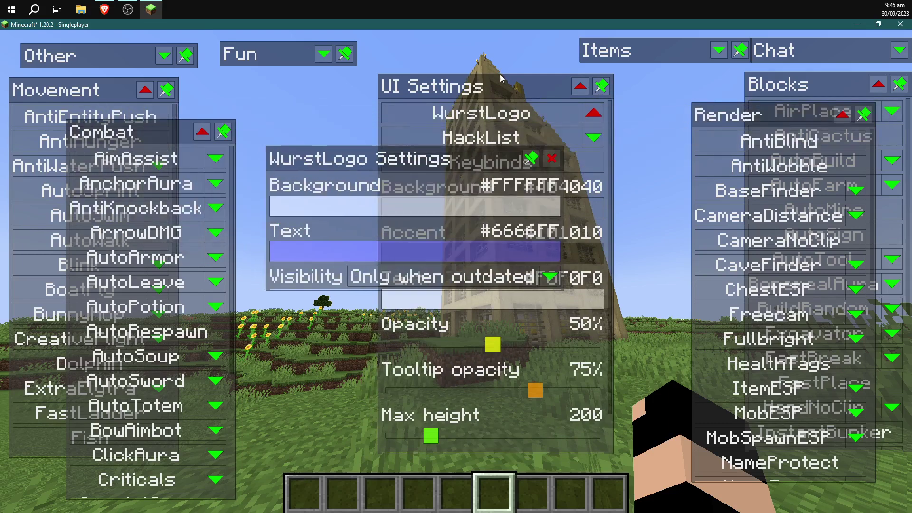
pyautogui.moveTo(551, 93); pyautogui.dragTo(725, 88)
pyautogui.moveTo(415, 151); pyautogui.dragTo(427, 128)
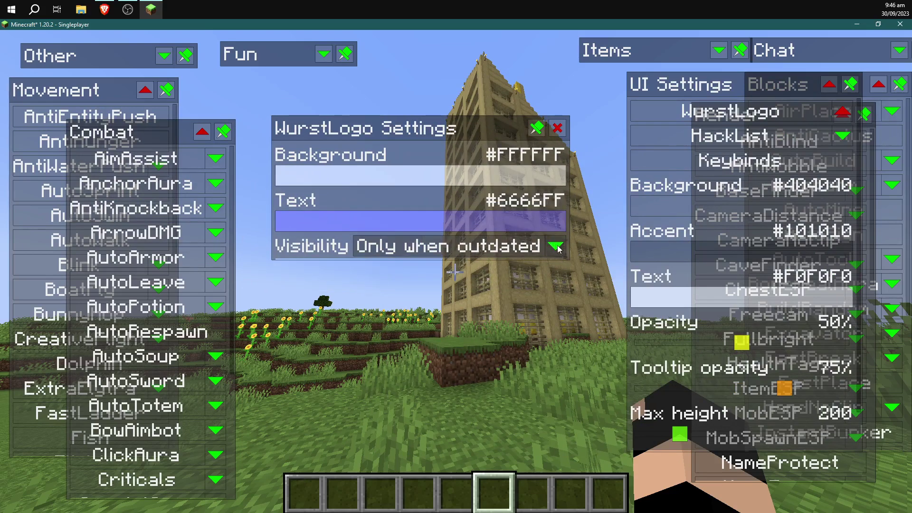
pyautogui.click(555, 247)
pyautogui.click(411, 266)
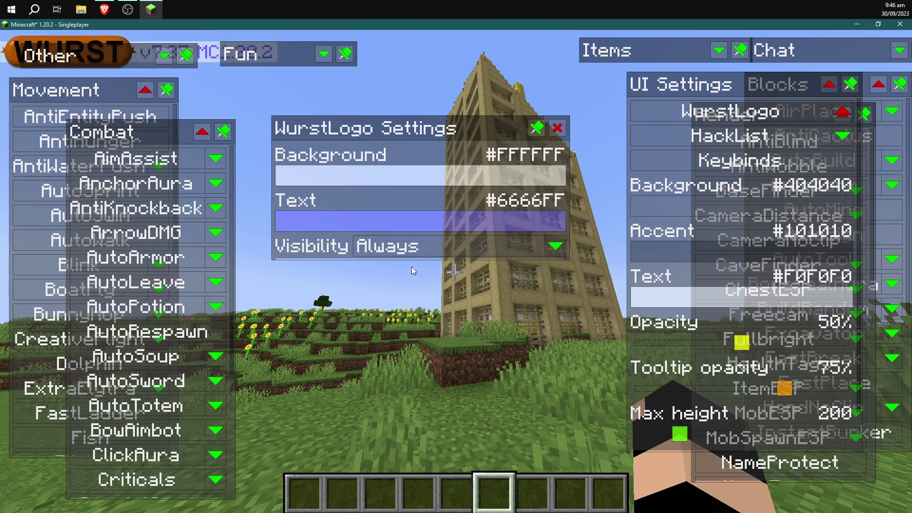
pyautogui.click(413, 246)
pyautogui.click(446, 267)
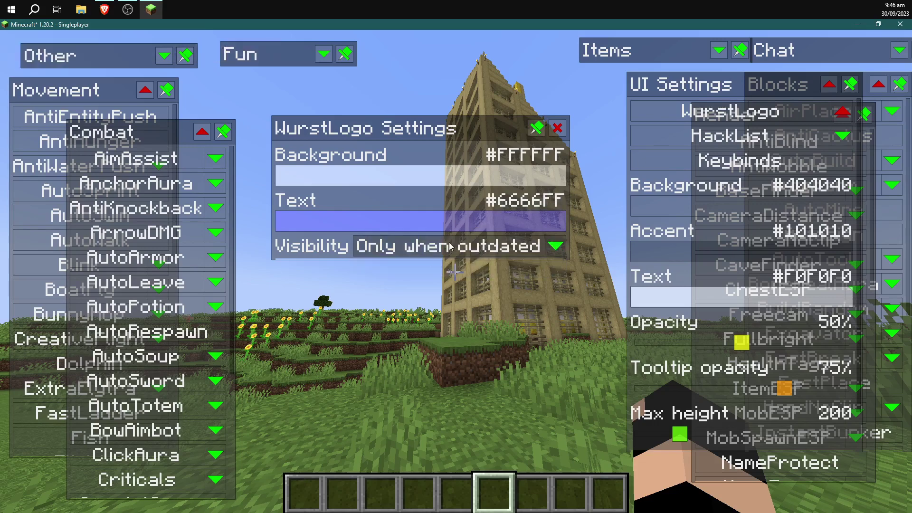
# Re-center UI Settings and the WurstLogo settings, and set WurstLogo visibility to Always.
pyautogui.click(557, 128)
pyautogui.moveTo(695, 94); pyautogui.dragTo(406, 101)
pyautogui.click(554, 119)
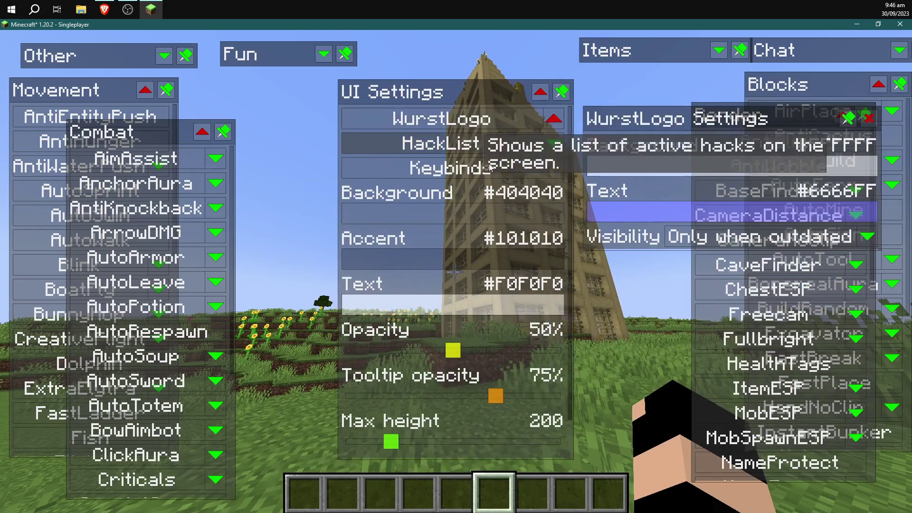
pyautogui.moveTo(641, 120); pyautogui.dragTo(409, 168)
pyautogui.click(633, 284)
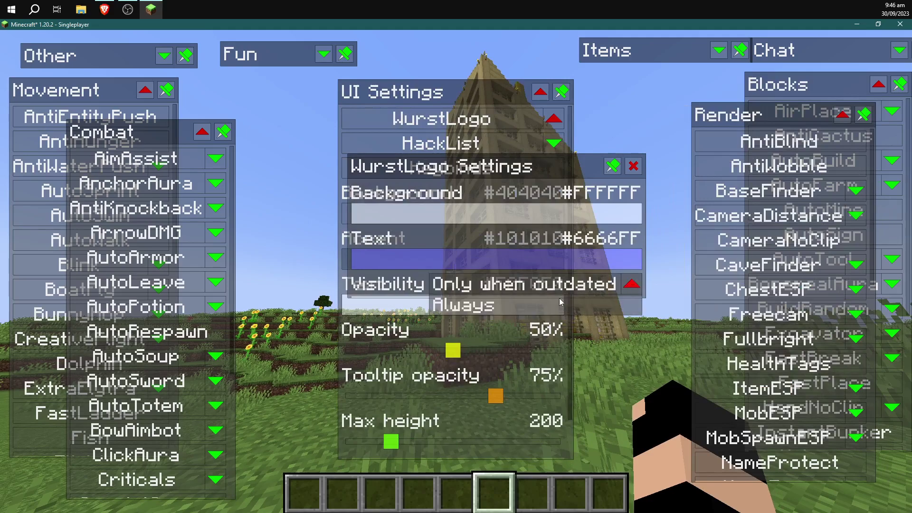
pyautogui.click(502, 306)
# Leave the ClickGUI, briefly open the Navigator, then reopen the ClickGUI with the logo settings.
pyautogui.press('Escape')
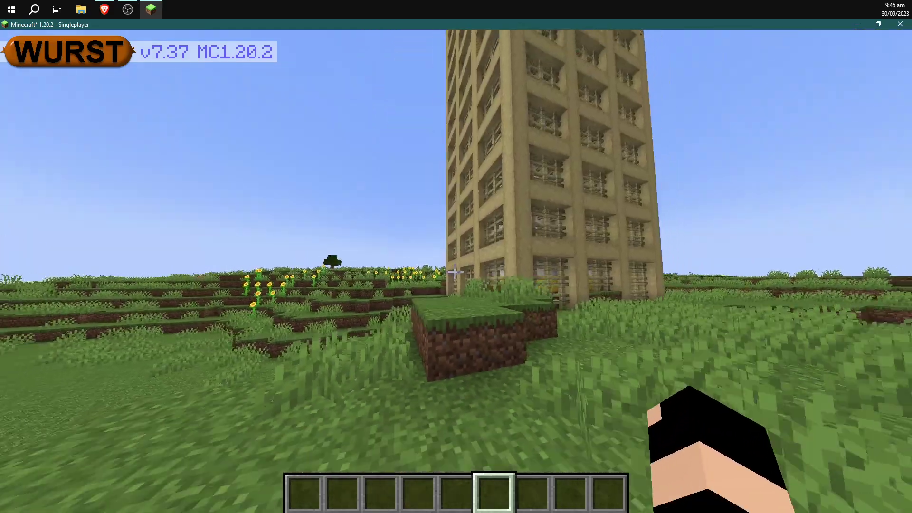
pyautogui.press('.')
pyautogui.press('Escape')
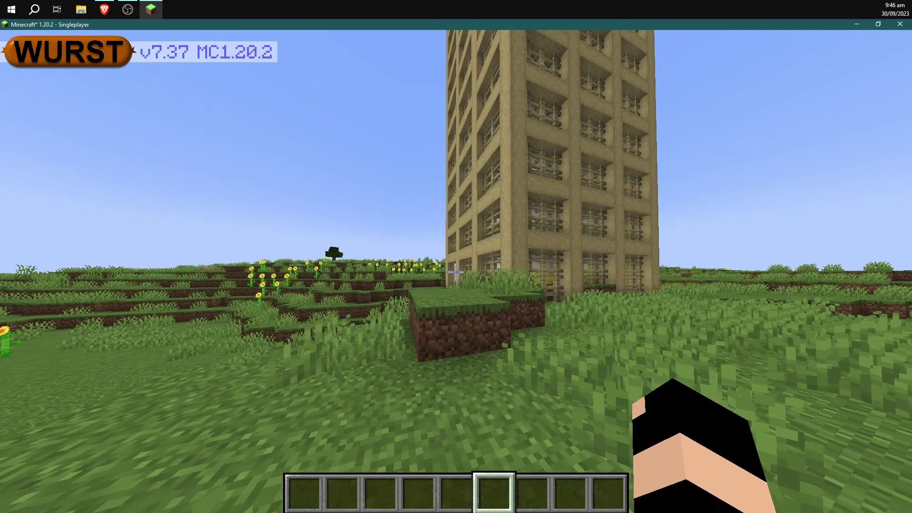
pyautogui.press('Shift_R')
# Set WurstLogo visibility to Only when outdated, then collapse UI Settings and move it beside Fun and Items.
pyautogui.moveTo(580, 167); pyautogui.dragTo(685, 137)
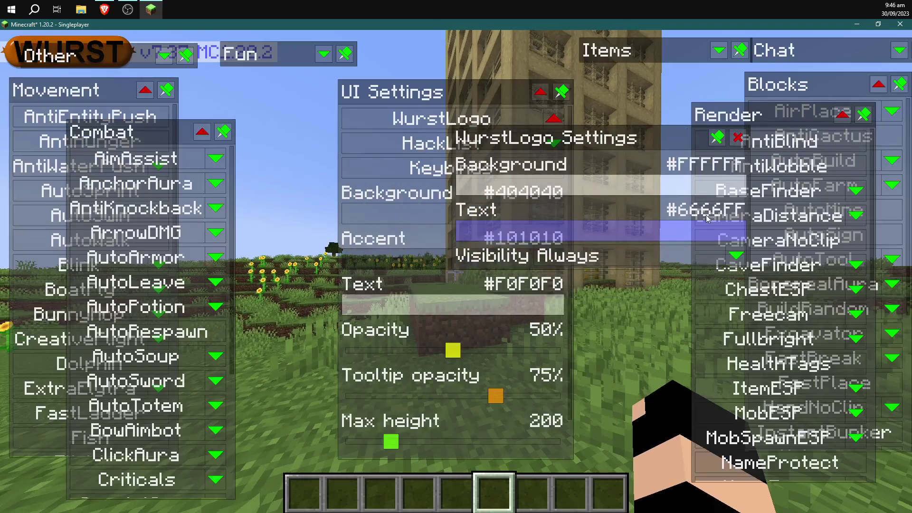
pyautogui.click(685, 263)
pyautogui.click(640, 284)
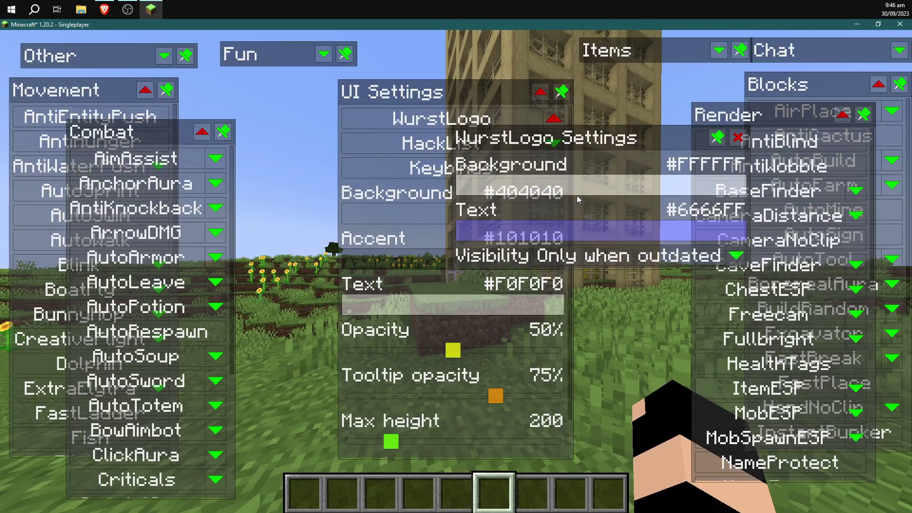
pyautogui.click(739, 139)
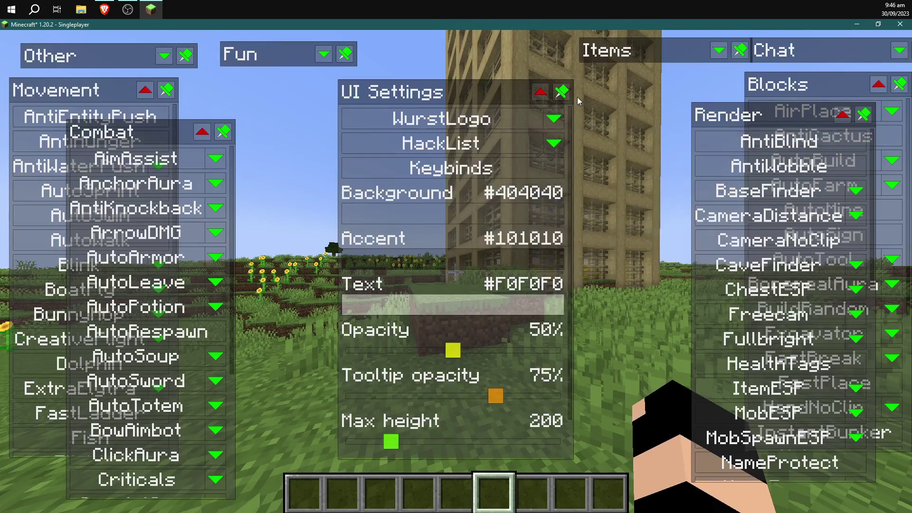
pyautogui.click(540, 91)
pyautogui.moveTo(439, 97); pyautogui.dragTo(459, 68)
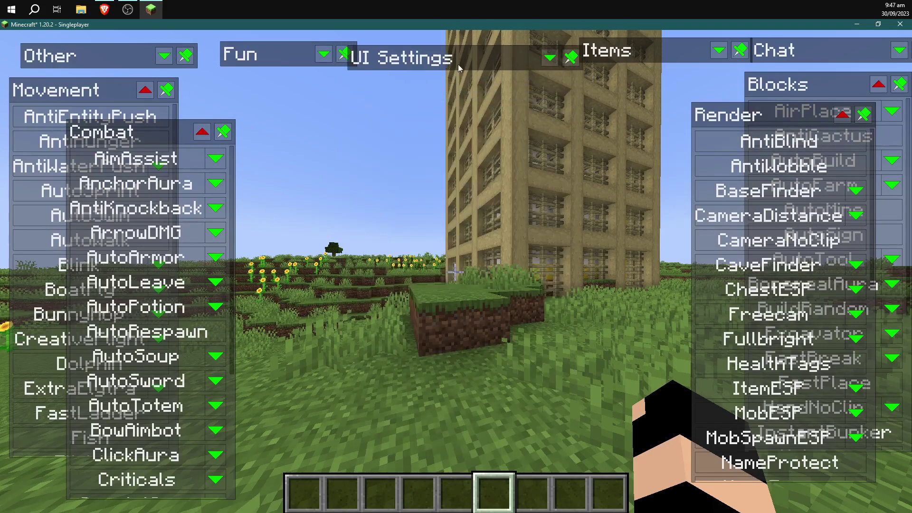
# Collapse the UI Settings panel and shift it left against the Fun panel.
pyautogui.click(549, 64)
pyautogui.click(549, 64)
pyautogui.click(549, 64)
pyautogui.click(549, 64)
pyautogui.click(549, 64)
pyautogui.click(549, 63)
pyautogui.moveTo(476, 66); pyautogui.dragTo(468, 68)
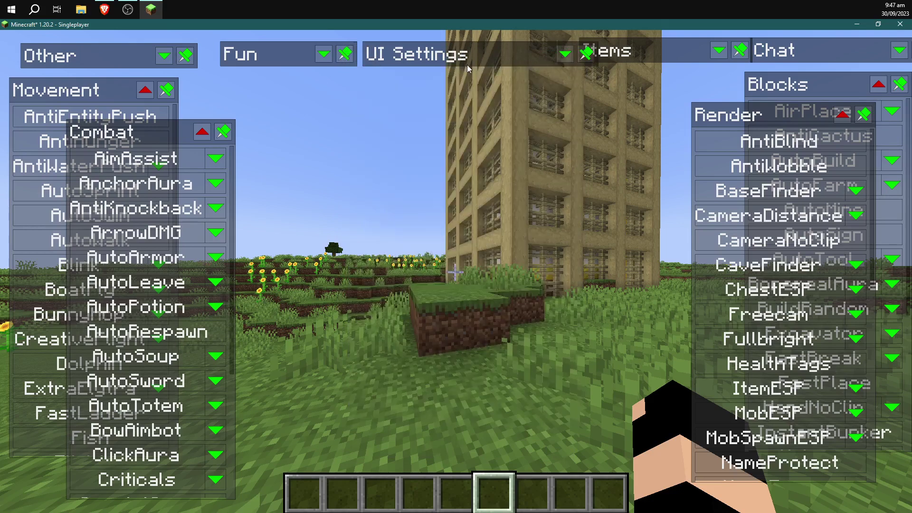
pyautogui.moveTo(418, 53); pyautogui.dragTo(387, 52)
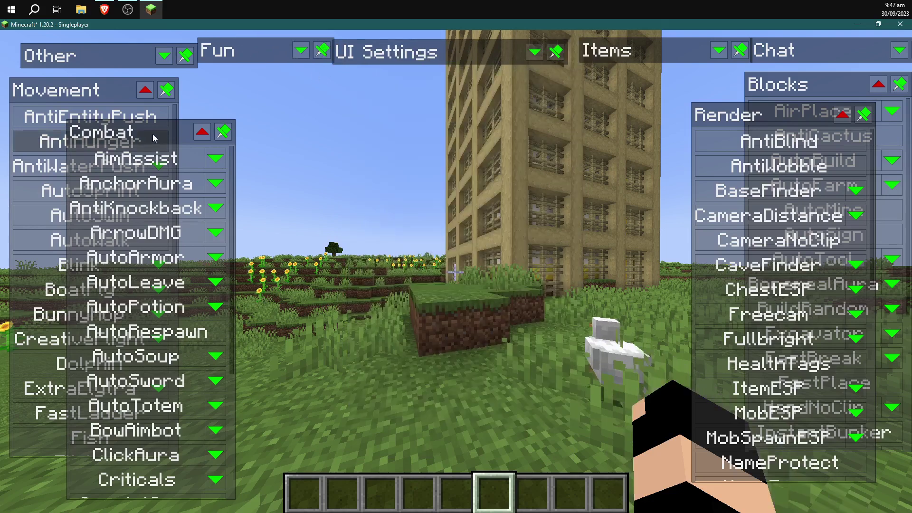
# Move the Combat panel toward the centre, peek at AntiWaterPush settings, and scroll the Combat list.
pyautogui.moveTo(102, 131); pyautogui.dragTo(344, 96)
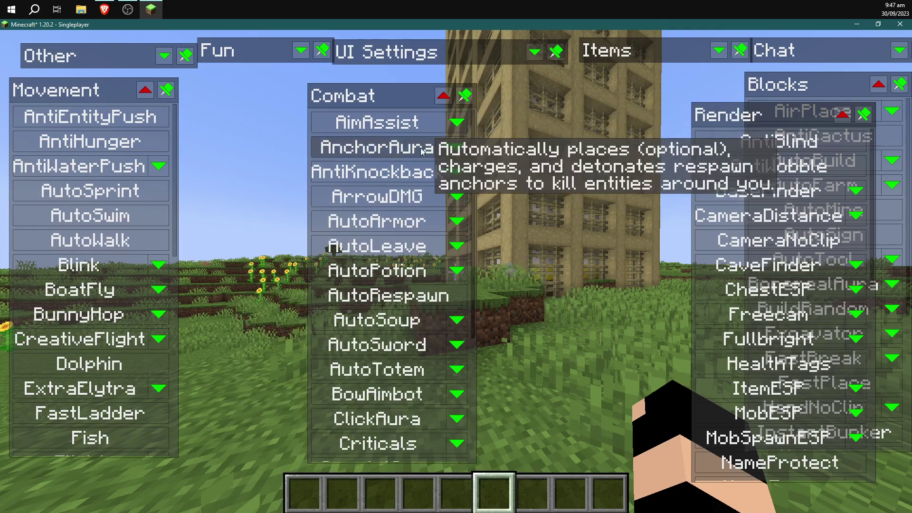
pyautogui.click(159, 167)
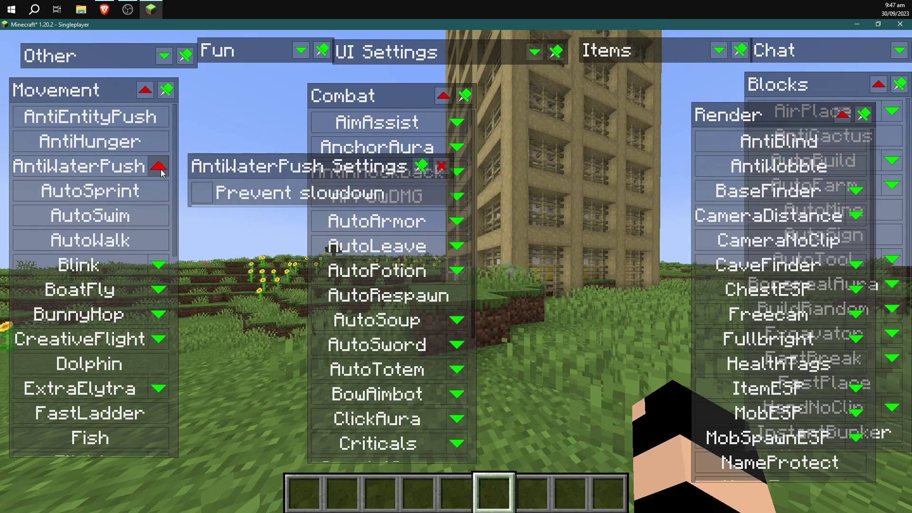
pyautogui.click(162, 170)
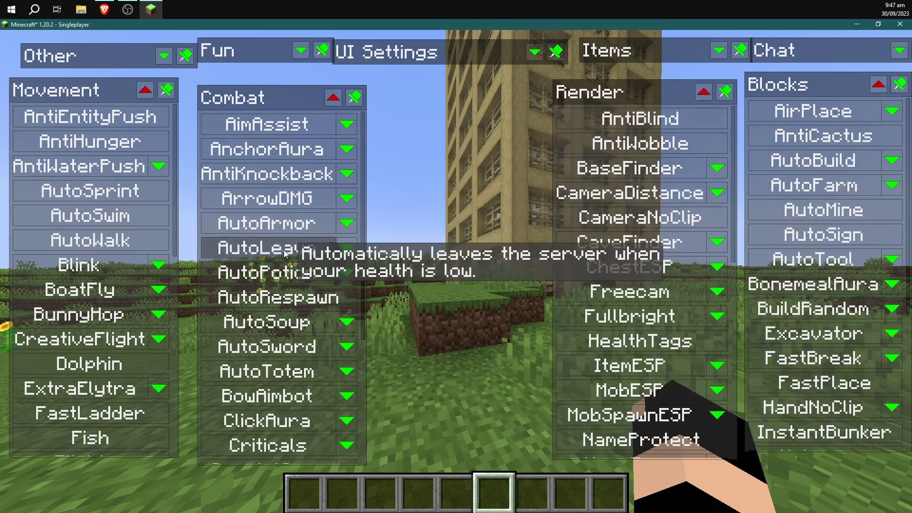
pyautogui.scroll(-3, 285, 252)
pyautogui.scroll(-4, 284, 253)
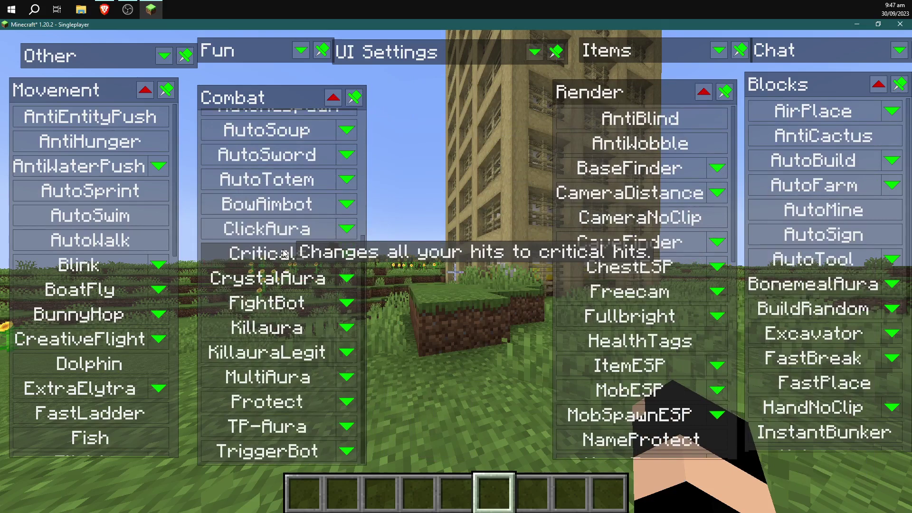